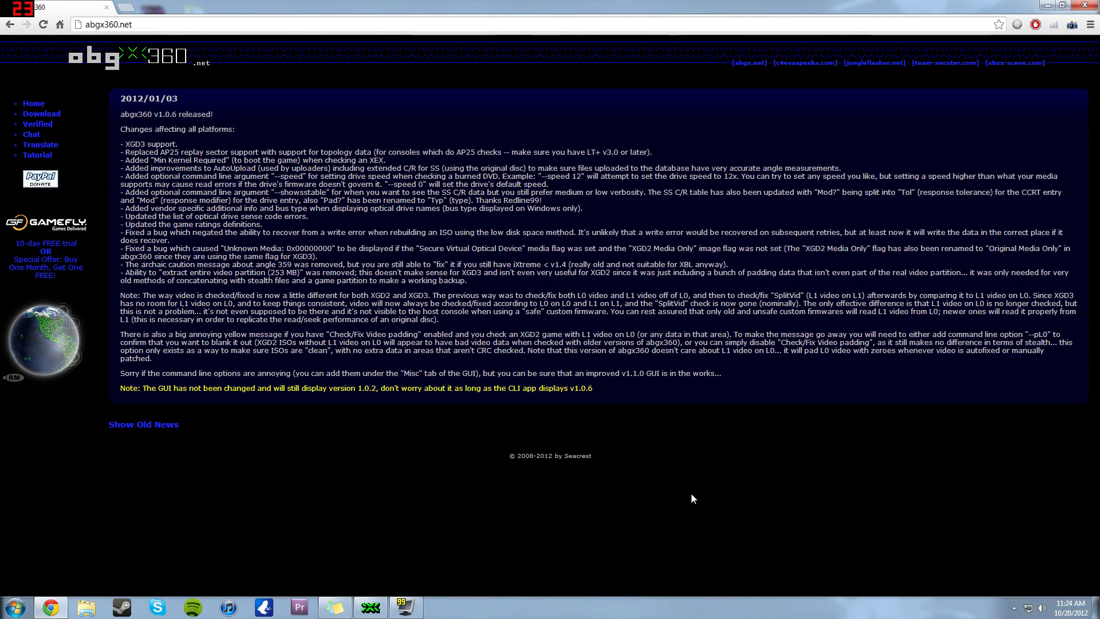
Empty the abgx360 GUI input file path, then return to the abgx360.net site in Chrome
left_click(371, 607)
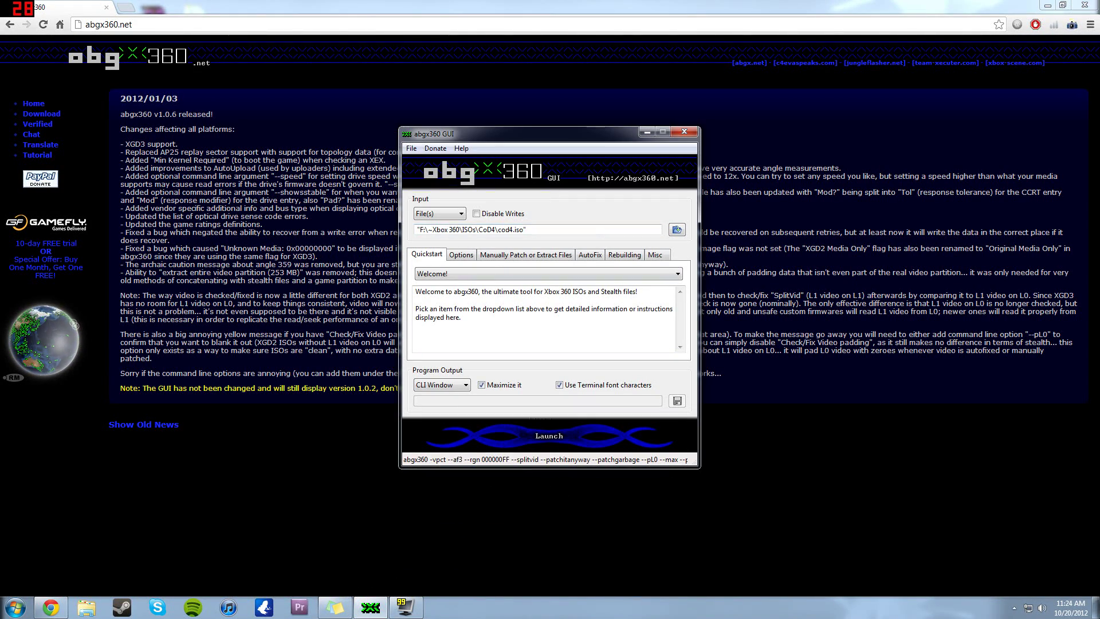
key("ctrl+a")
key("BackSpace")
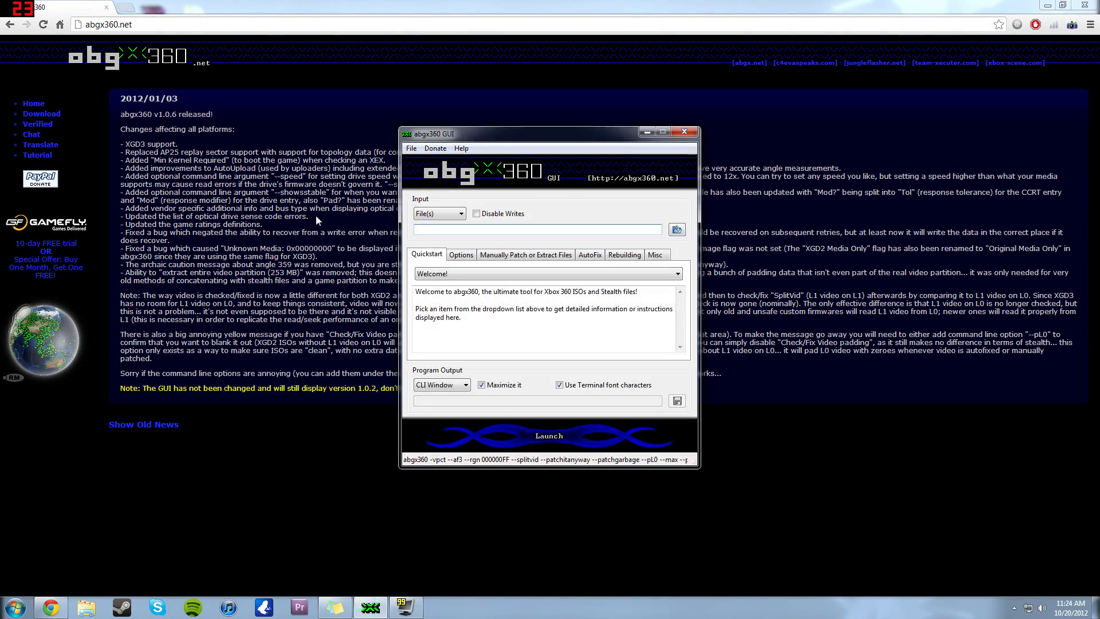
left_click(315, 214)
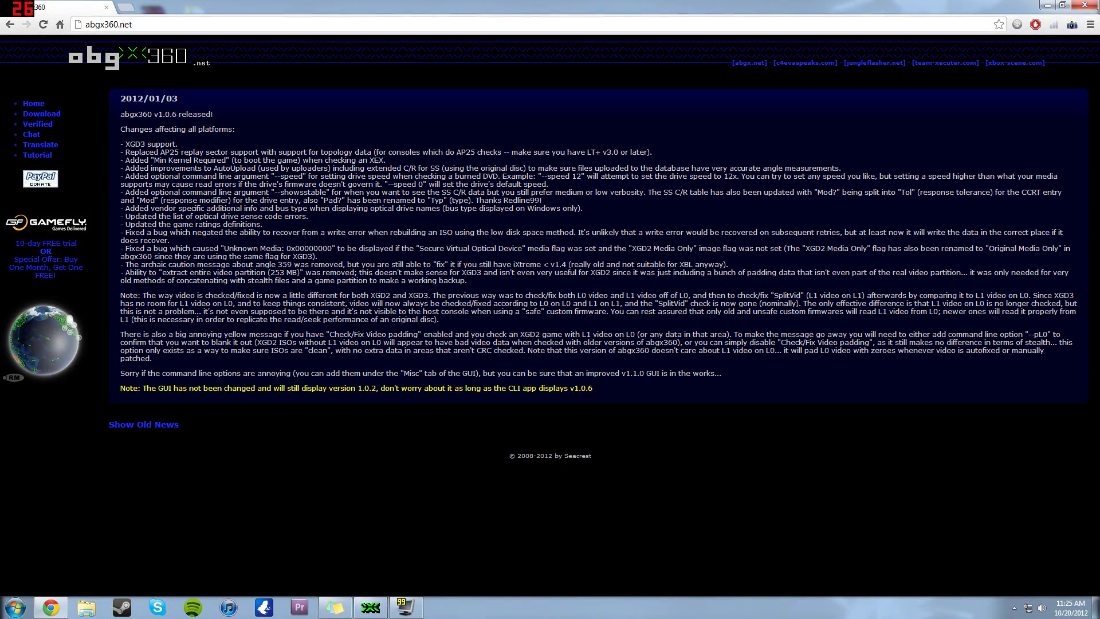
left_click(42, 113)
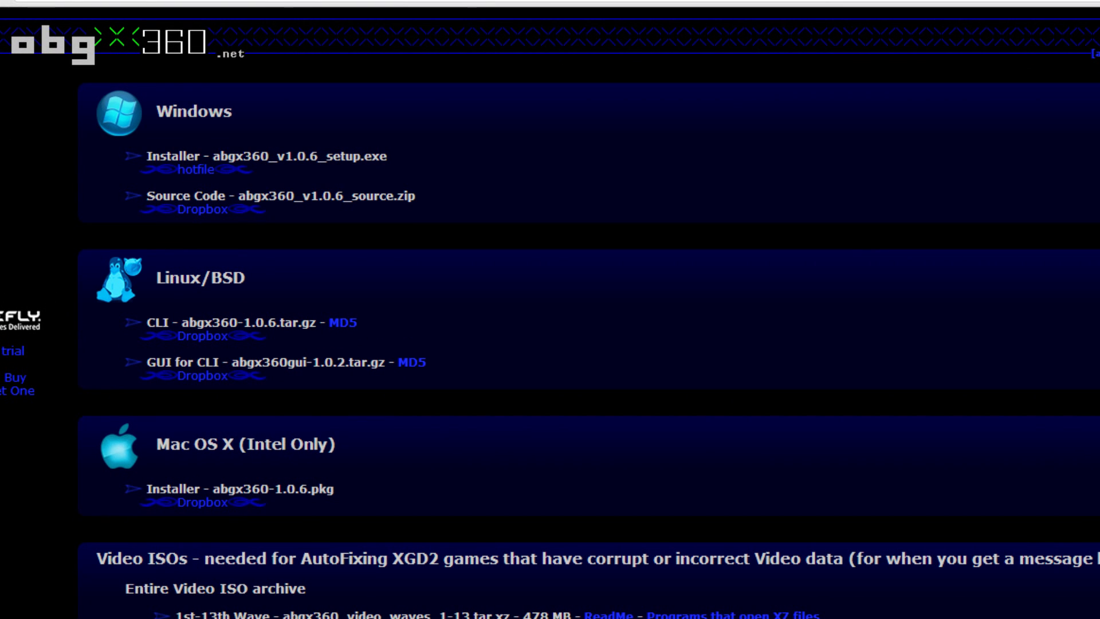
Request the free Hotfile regular download of abgx360_v1.0.6_setup.exe, then go back to the downloads listing
left_click(194, 171)
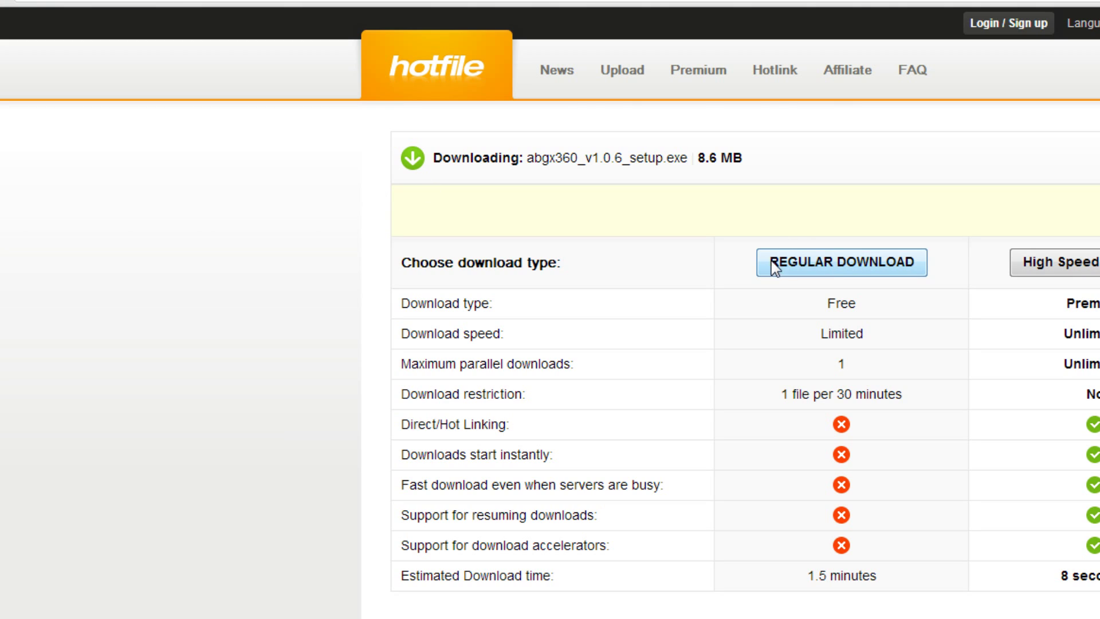
left_click(833, 263)
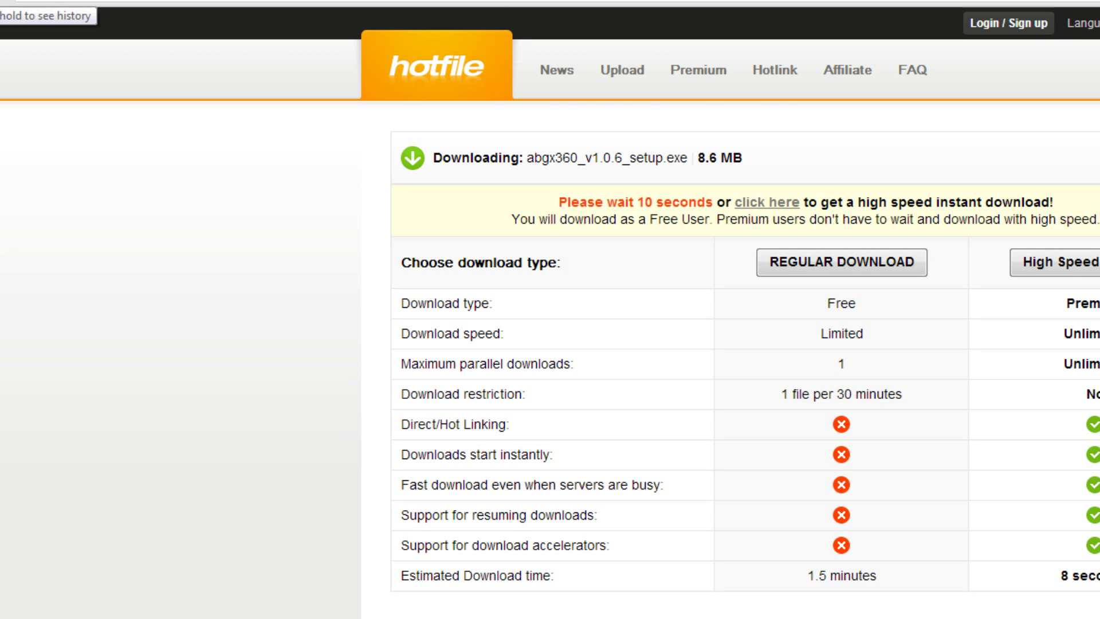
left_click(17, 2)
Scroll to the Video ISOs section to find the 478 MB abgx360_video_waves_1-13.tar.xz Extabit link
scroll(607, 441, "down", 8)
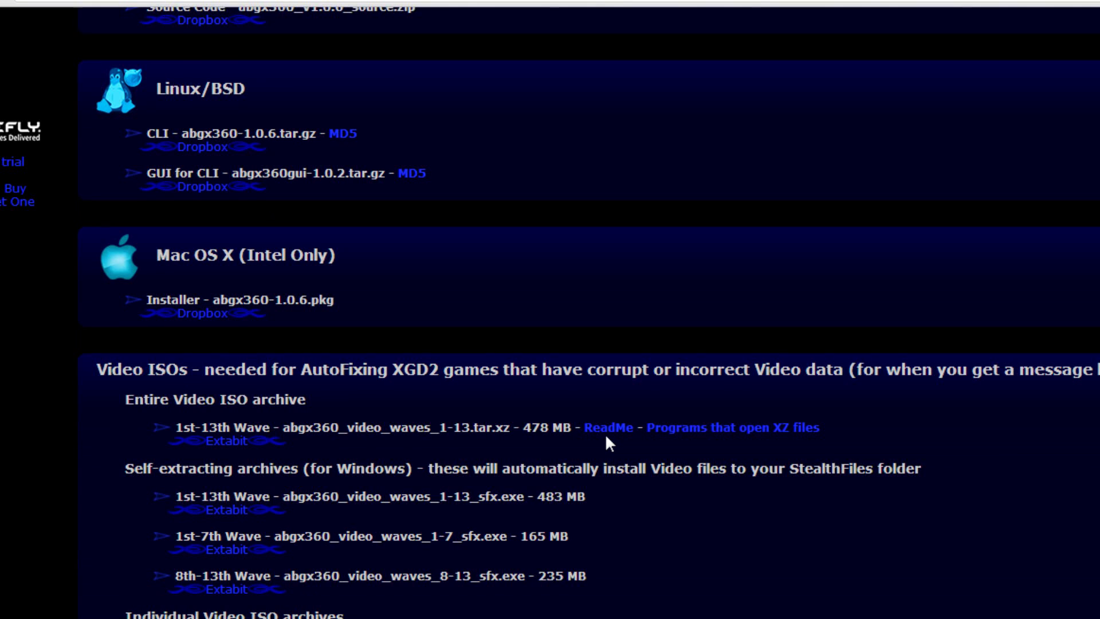
scroll(605, 431, "up", 2)
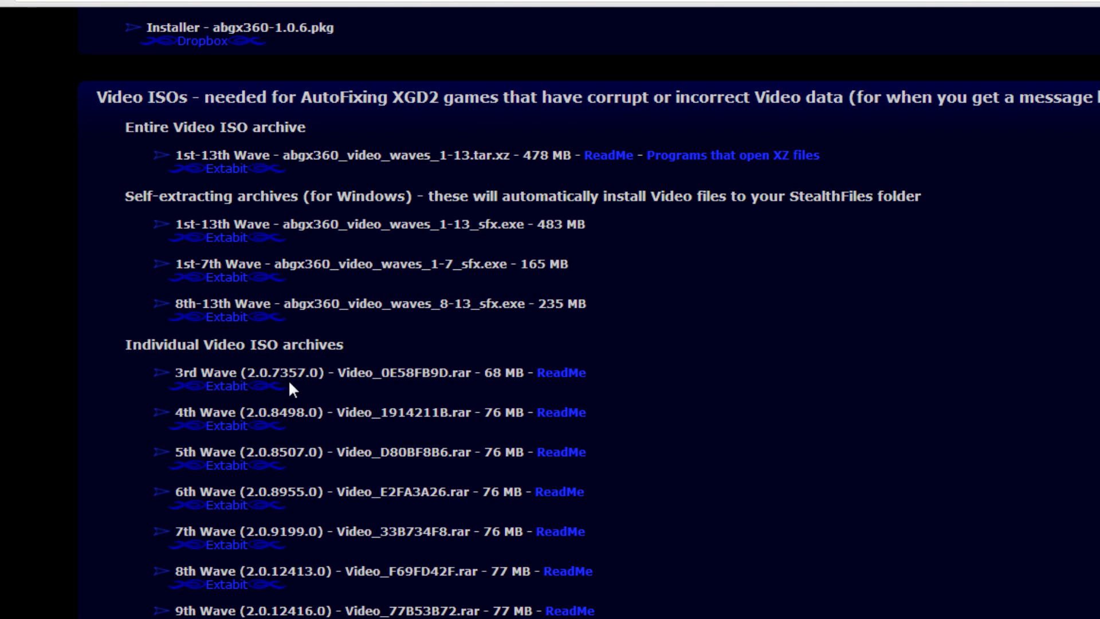
scroll(289, 385, "down", 2)
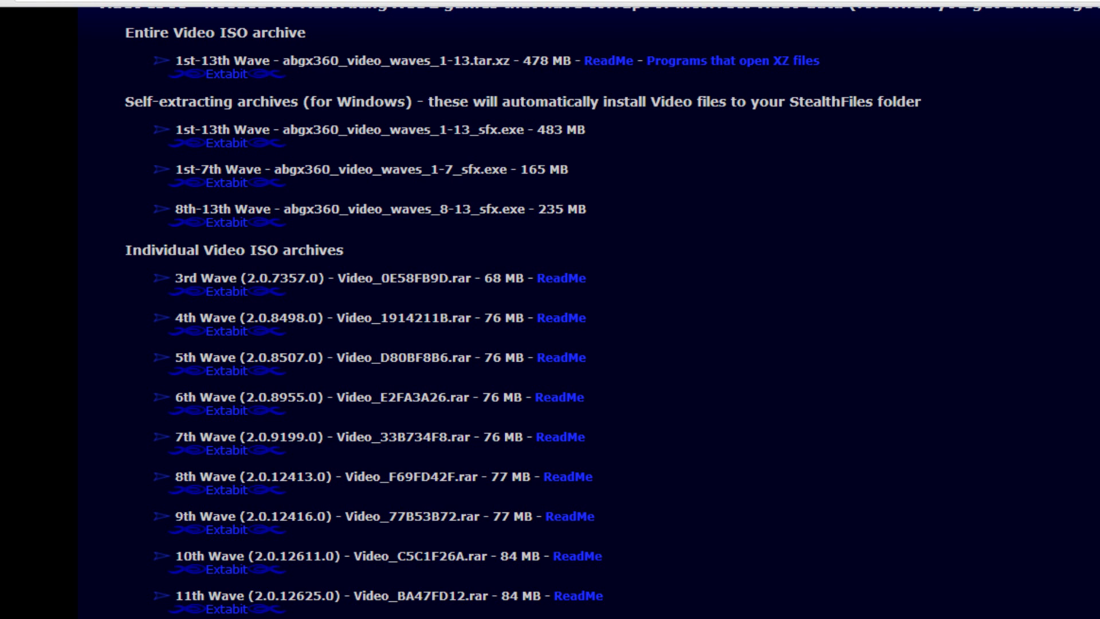
scroll(550, 310, "up", 10)
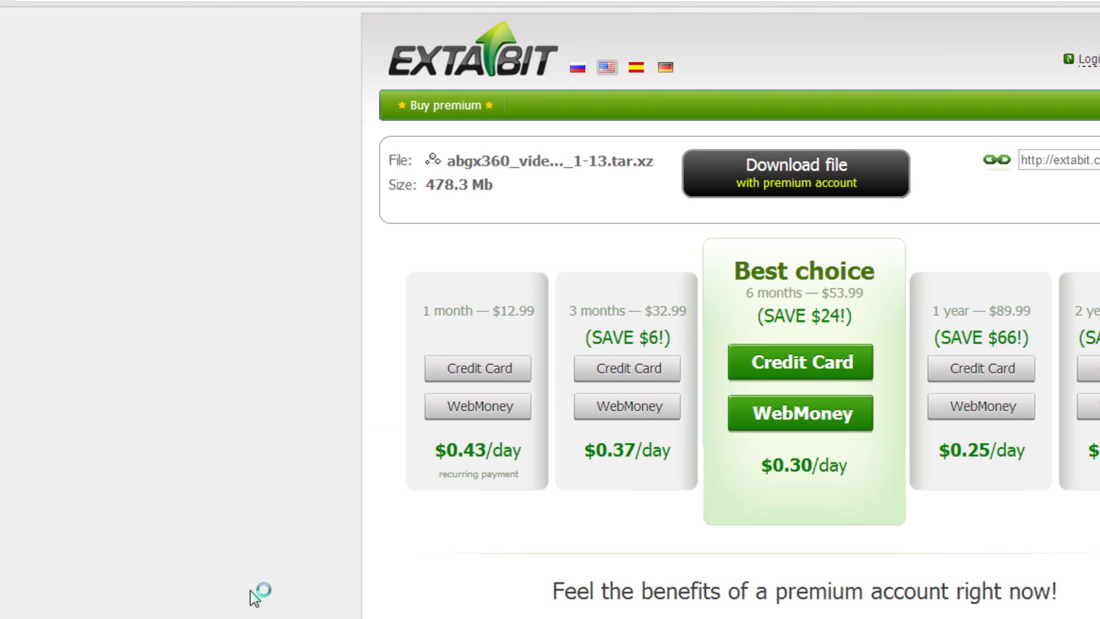
Start the free Extabit download of abgx360_video_waves_1-13.tar.xz without a premium account
scroll(934, 538, "down", 1)
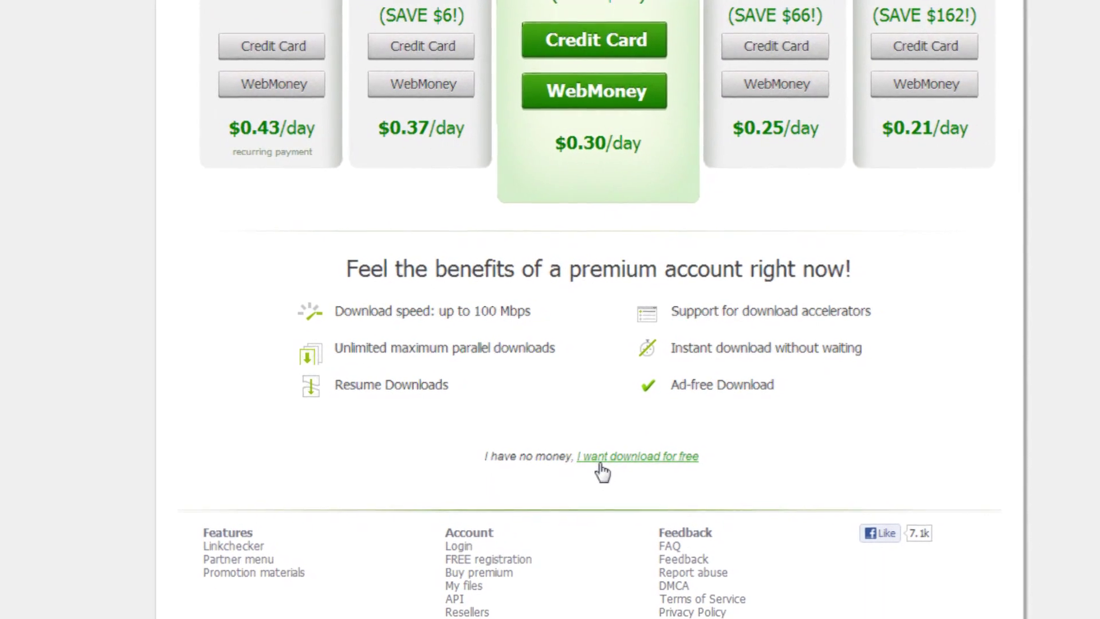
left_click(601, 463)
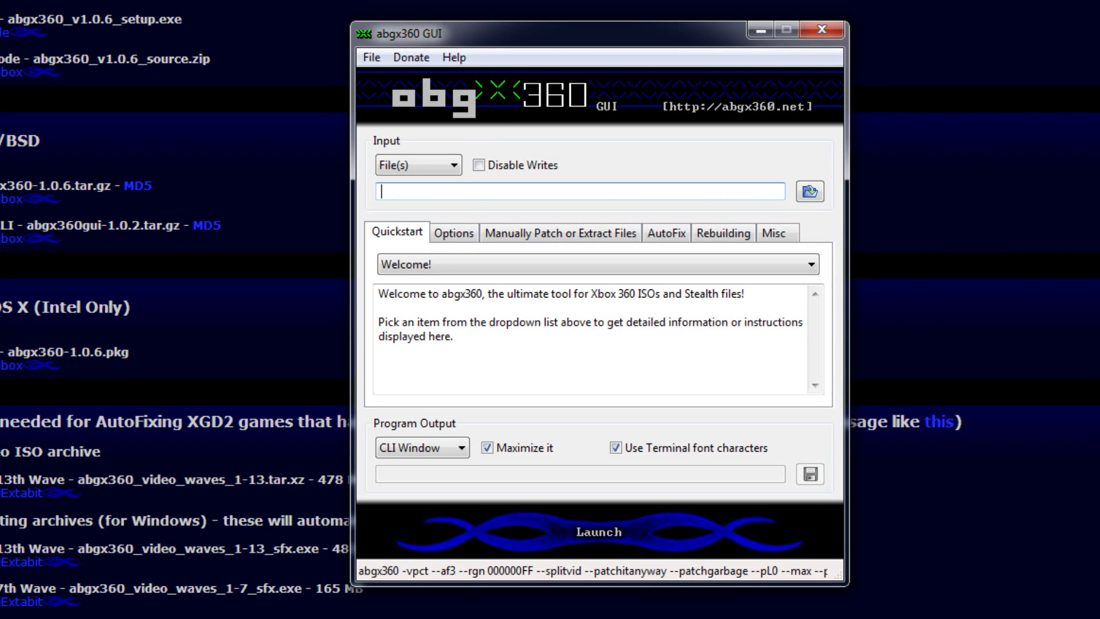
Confirm the verbosity level stays High, then review the manual patch and extract settings
left_click(459, 233)
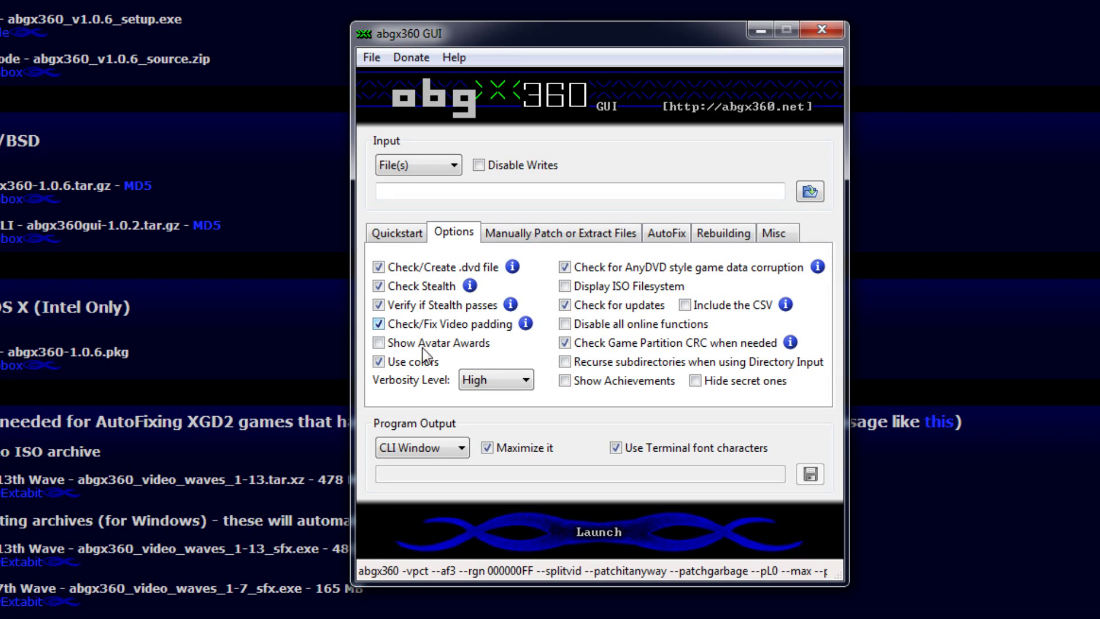
left_click(477, 381)
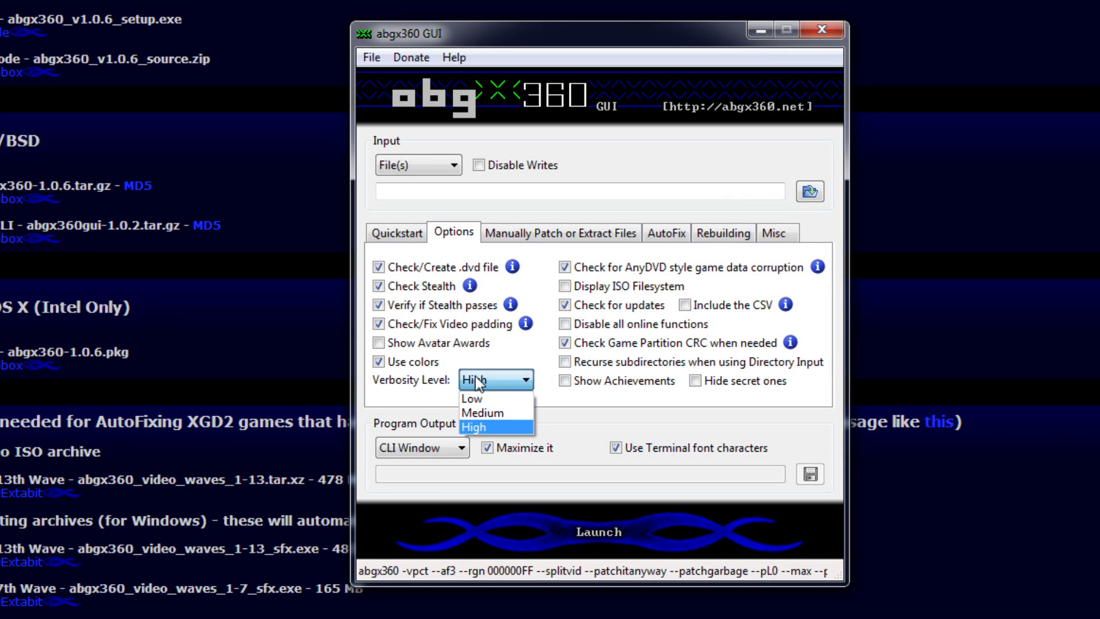
left_click(477, 381)
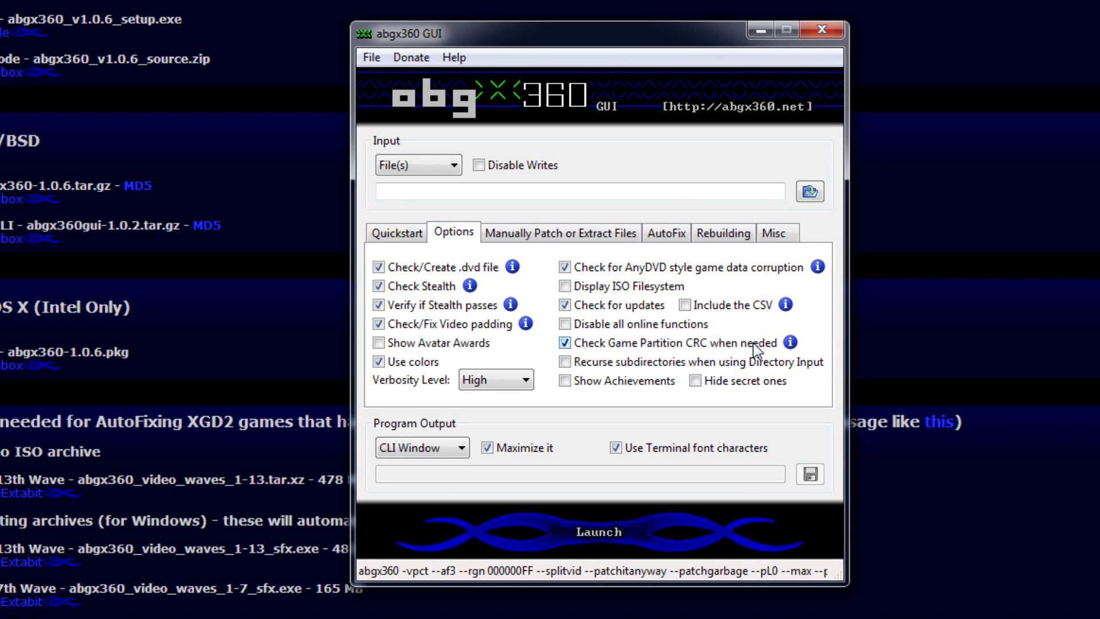
left_click(551, 234)
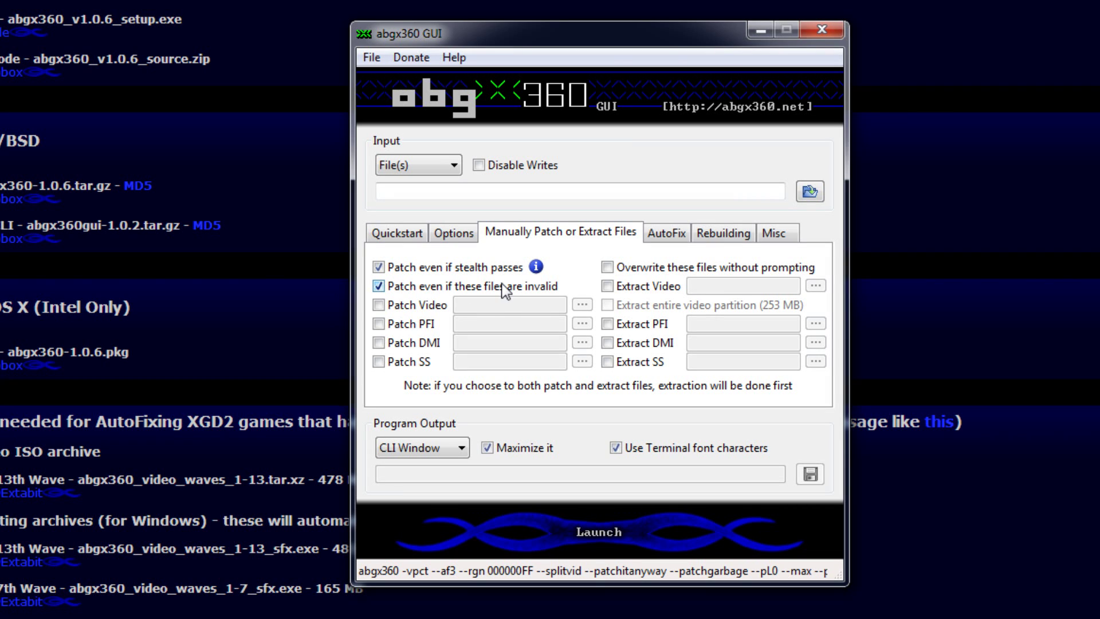
Keep the AutoFix threshold at Level 3 and confirm the Default rebuilding method
left_click(674, 235)
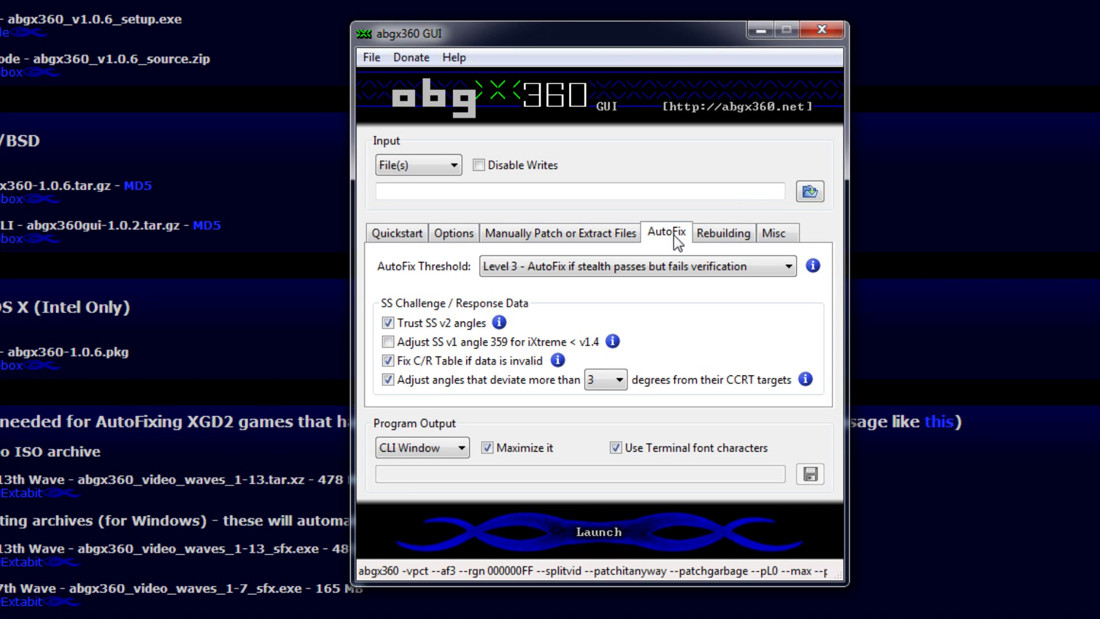
left_click(517, 272)
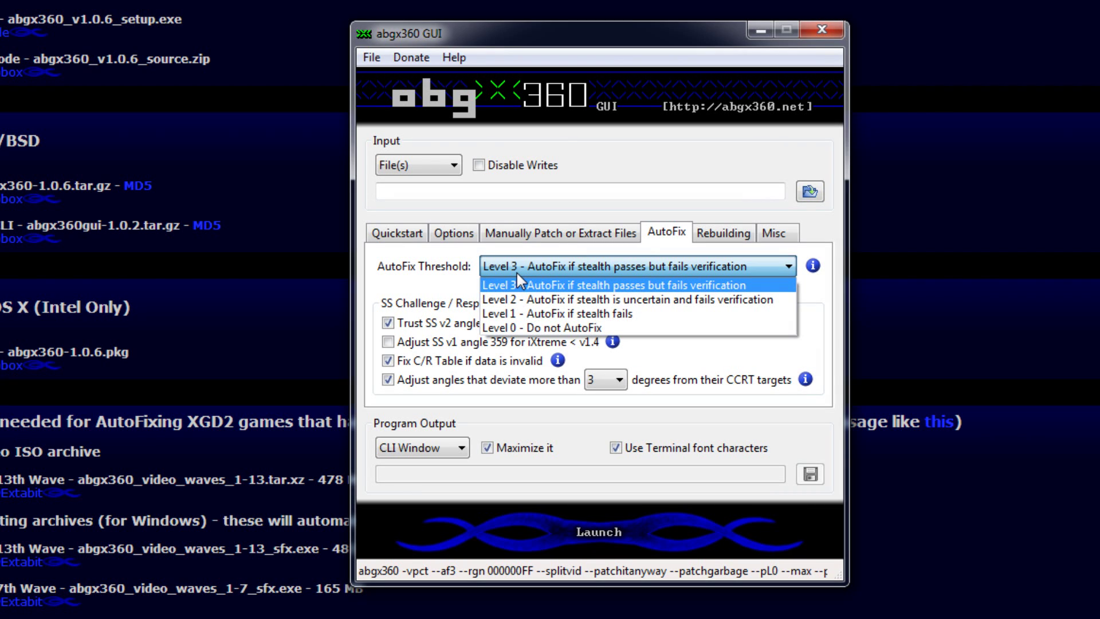
left_click(516, 274)
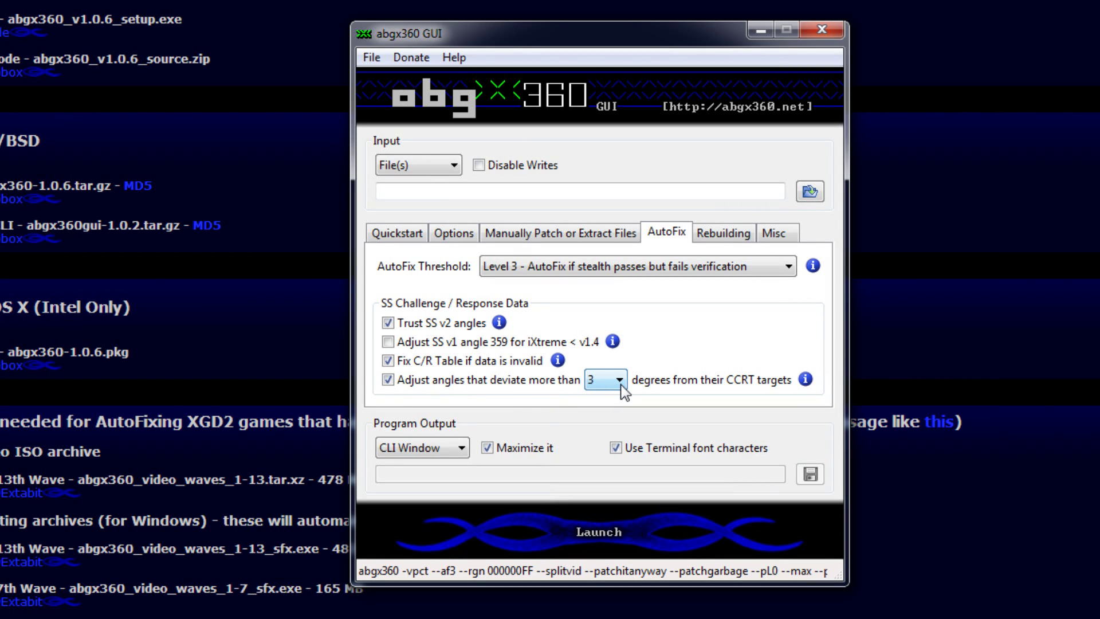
left_click(722, 235)
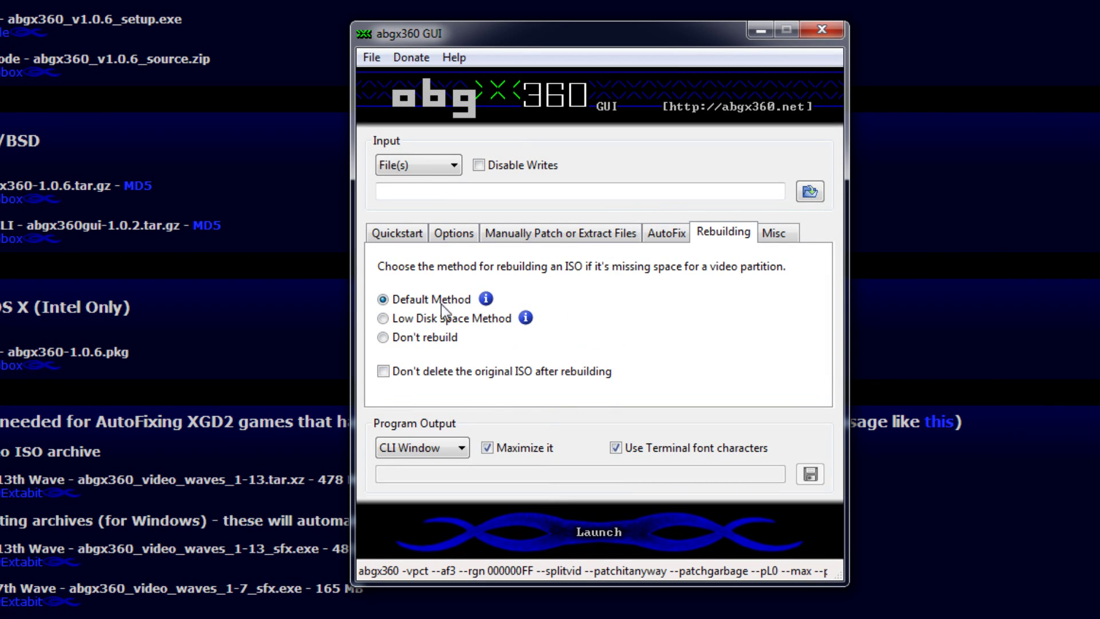
left_click(798, 234)
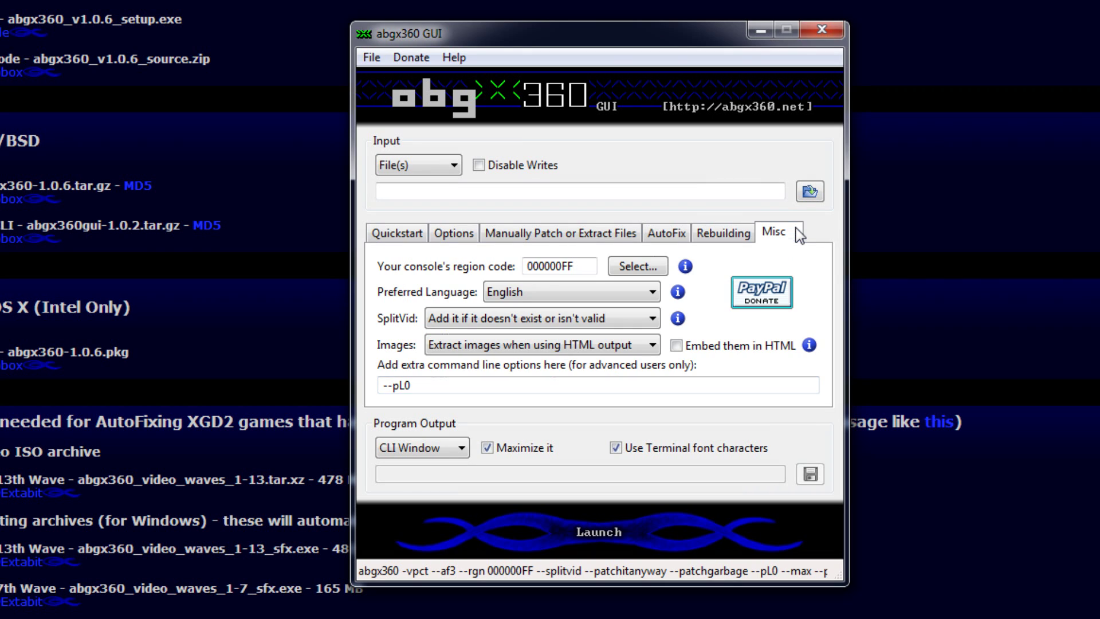
Confirm Misc keeps NTSC/U region, English, SplitVid added if missing, and HTML-only image extraction
left_click(636, 267)
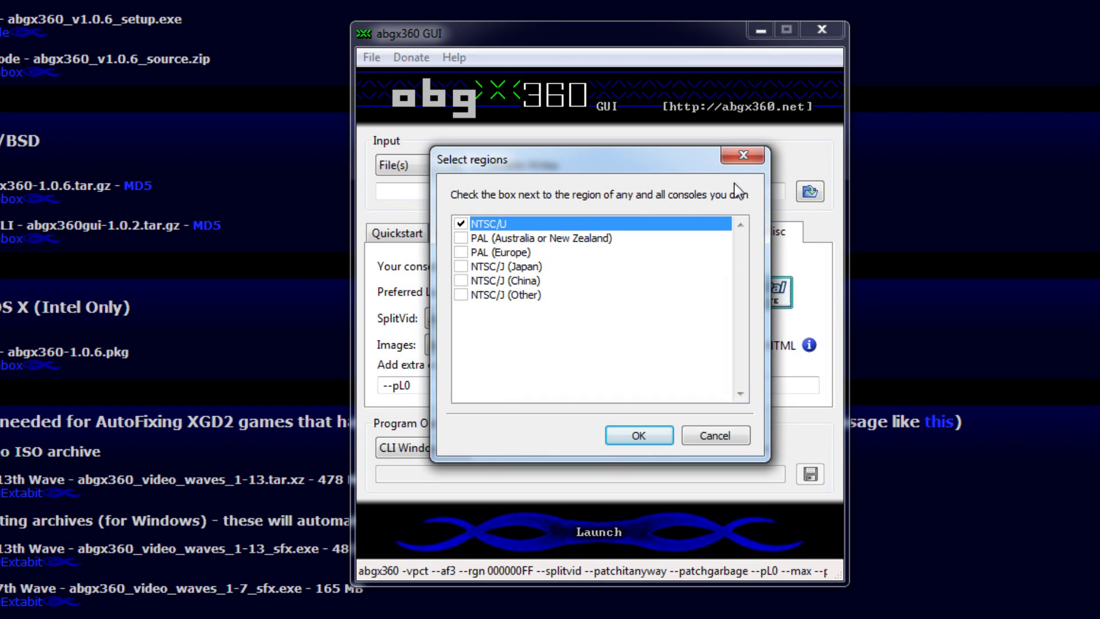
left_click(746, 156)
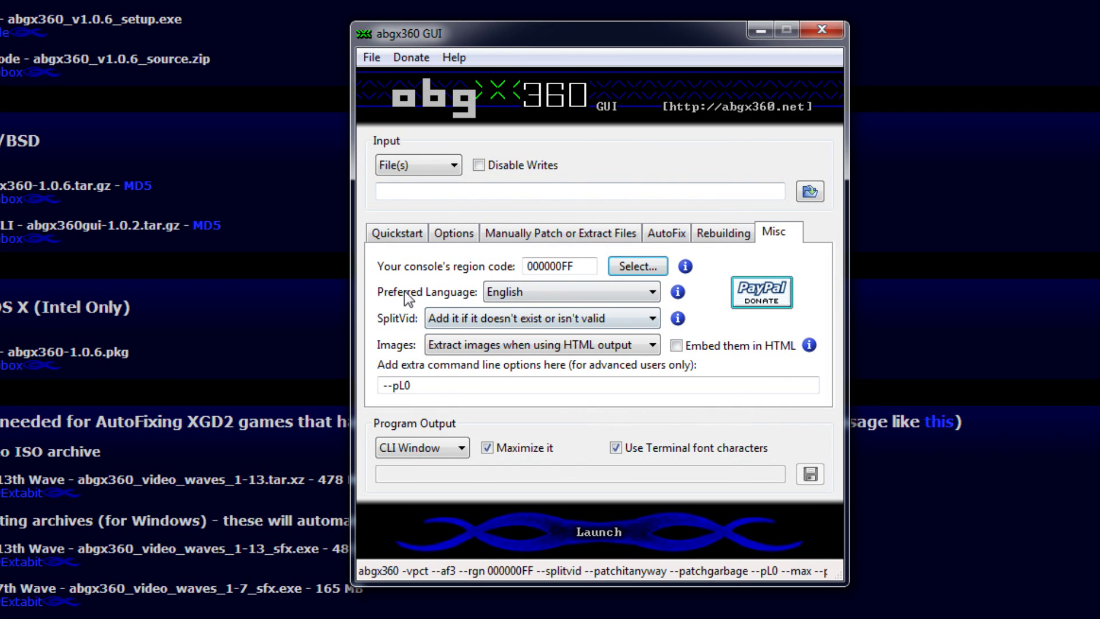
left_click(539, 290)
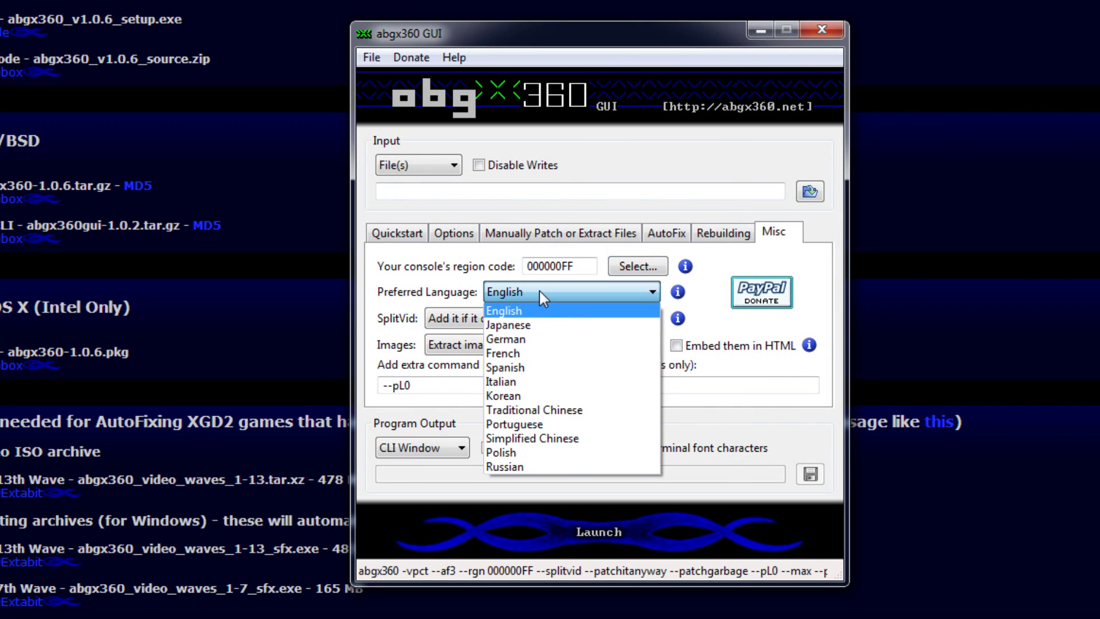
left_click(539, 290)
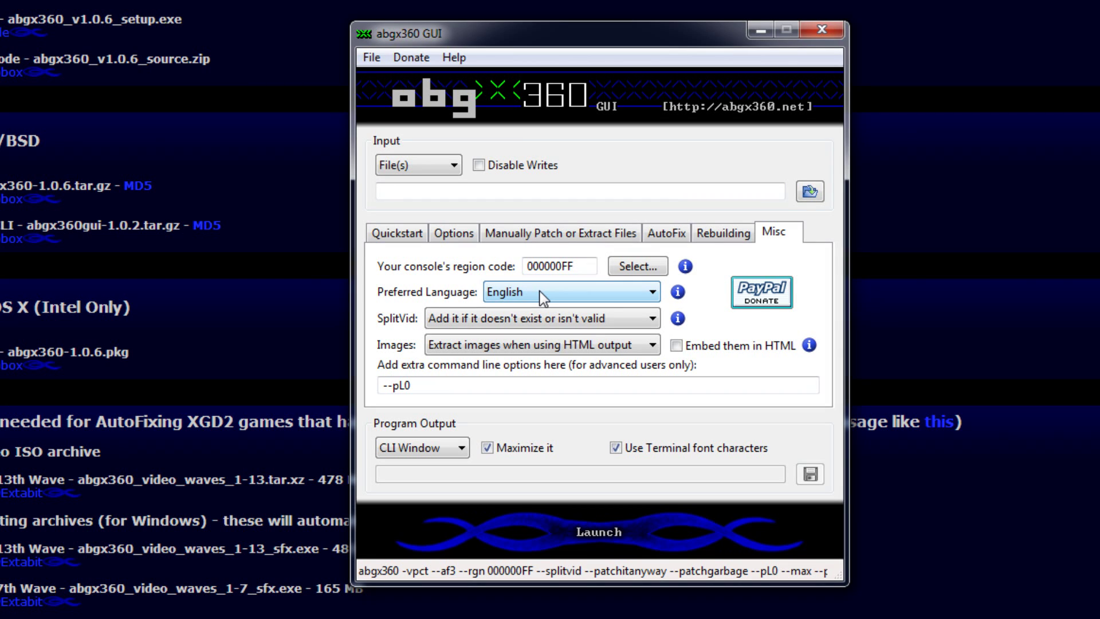
left_click(482, 320)
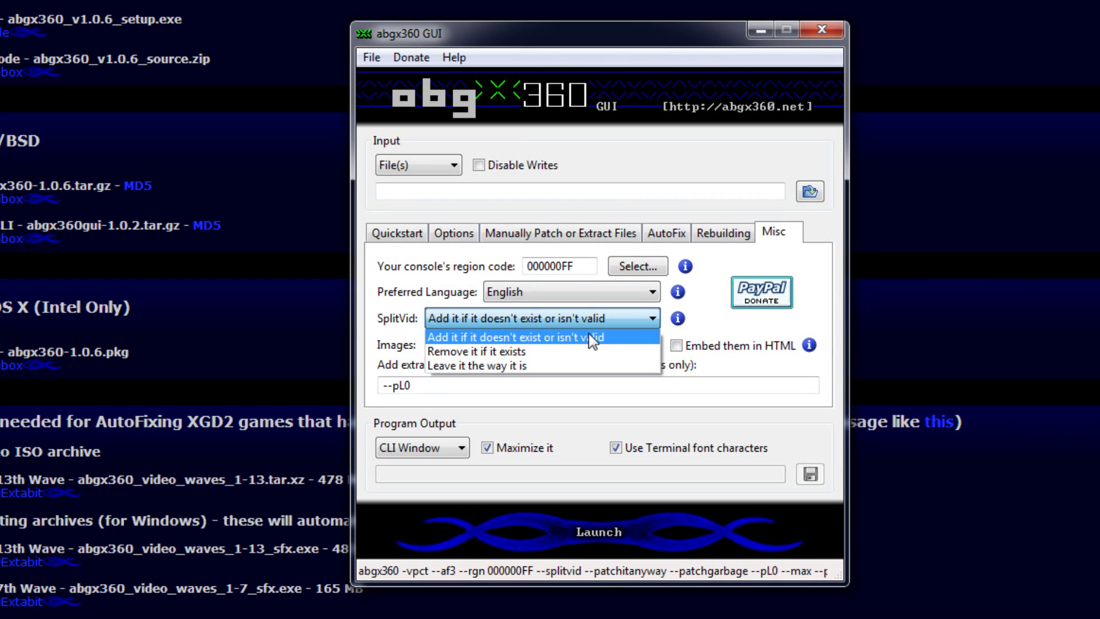
left_click(600, 313)
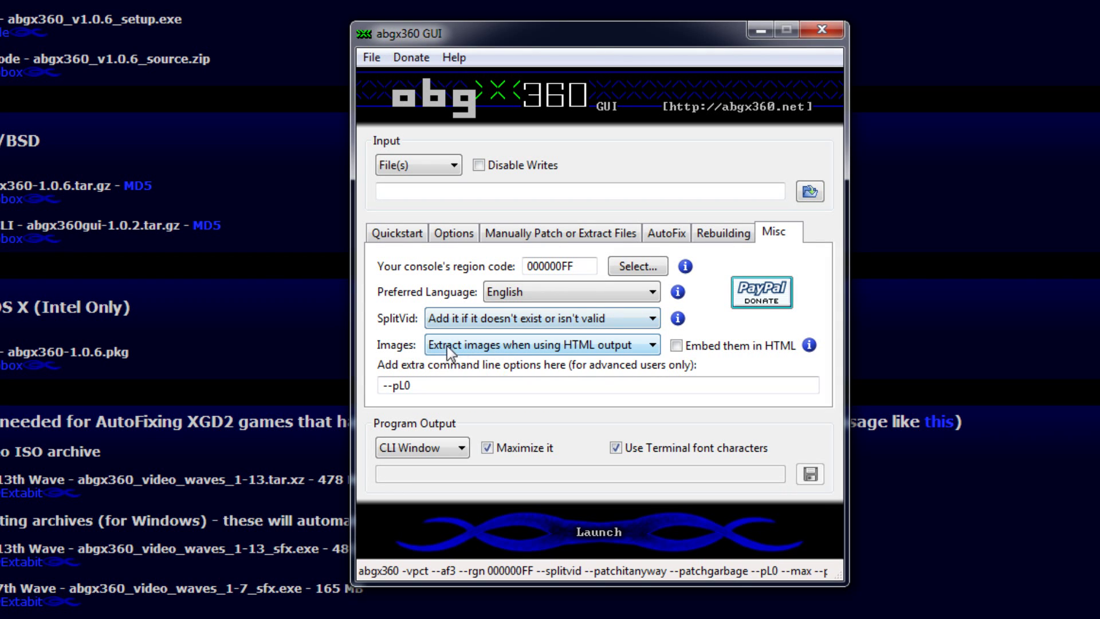
left_click(494, 348)
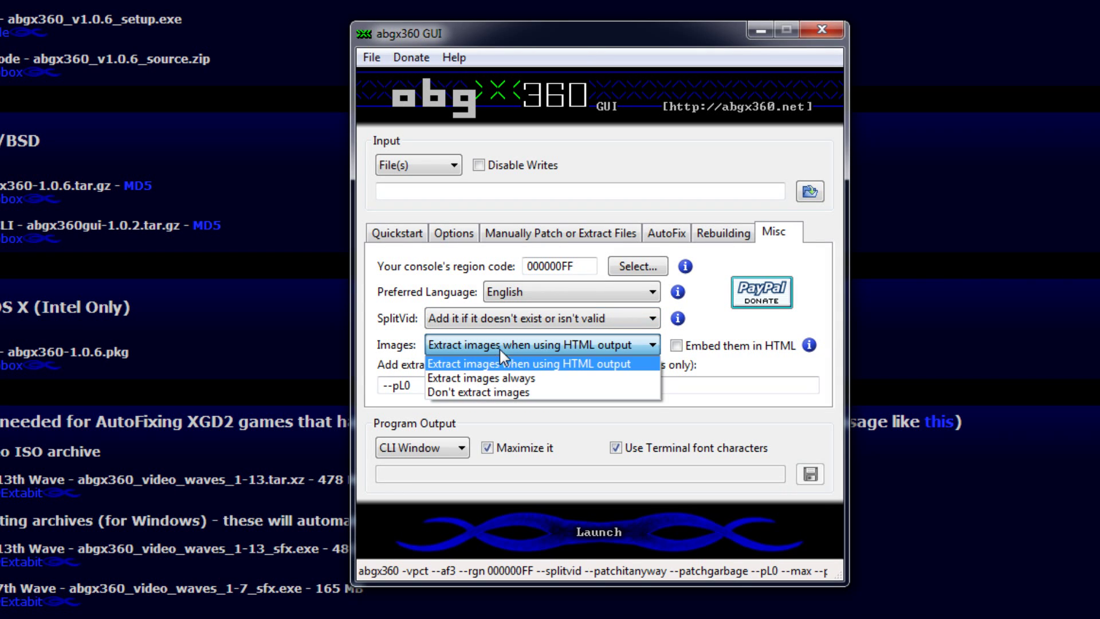
left_click(540, 342)
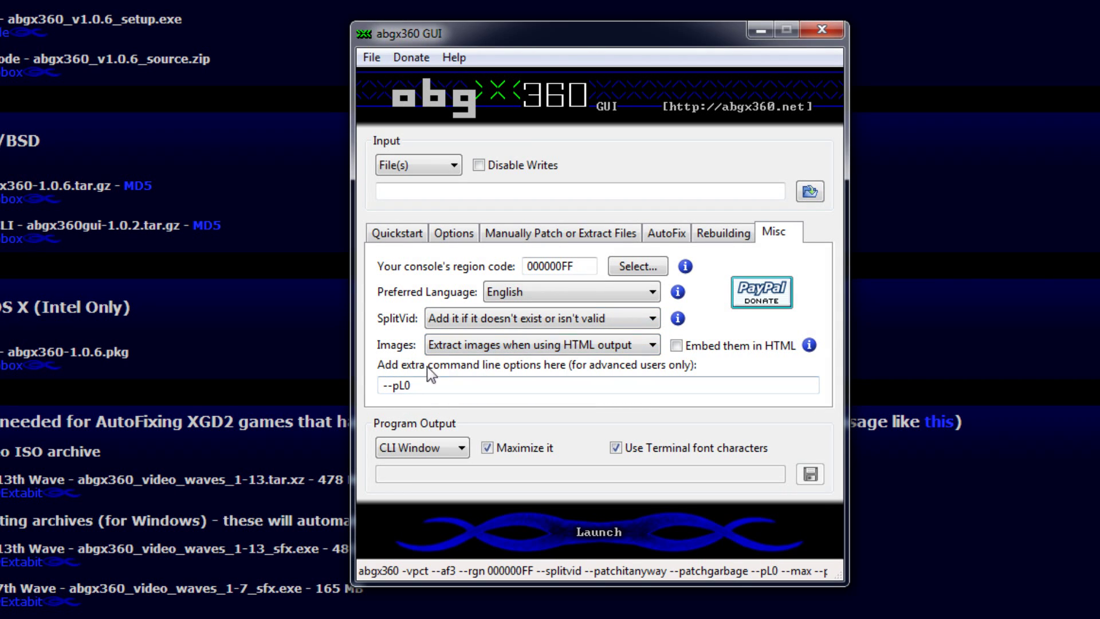
left_click(432, 386)
left_click(396, 233)
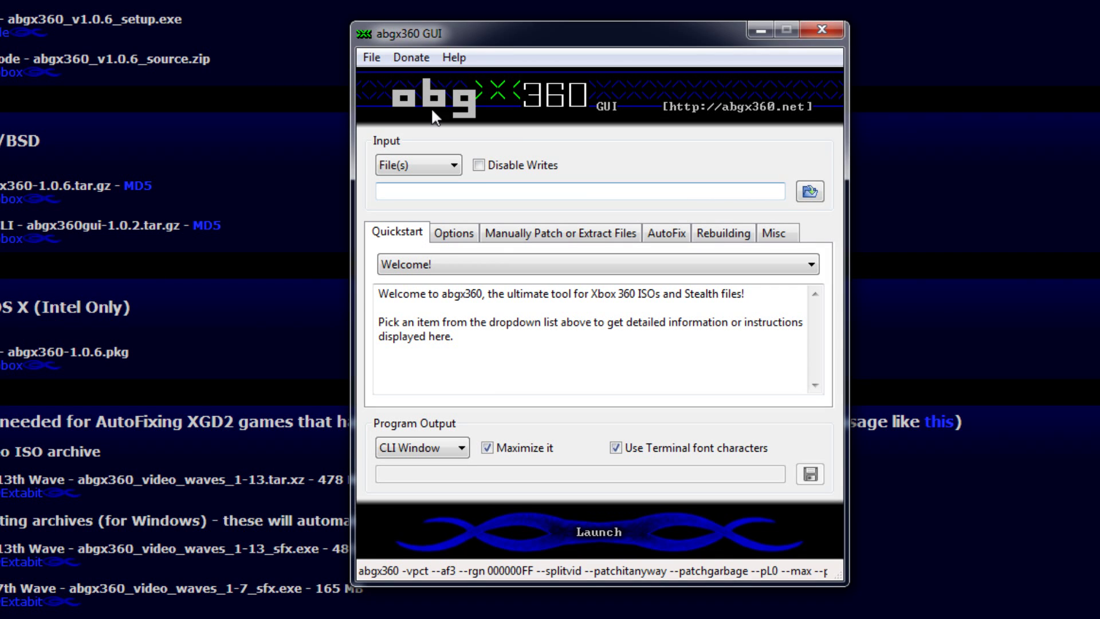
Save the current settings under the name Default
left_click(374, 59)
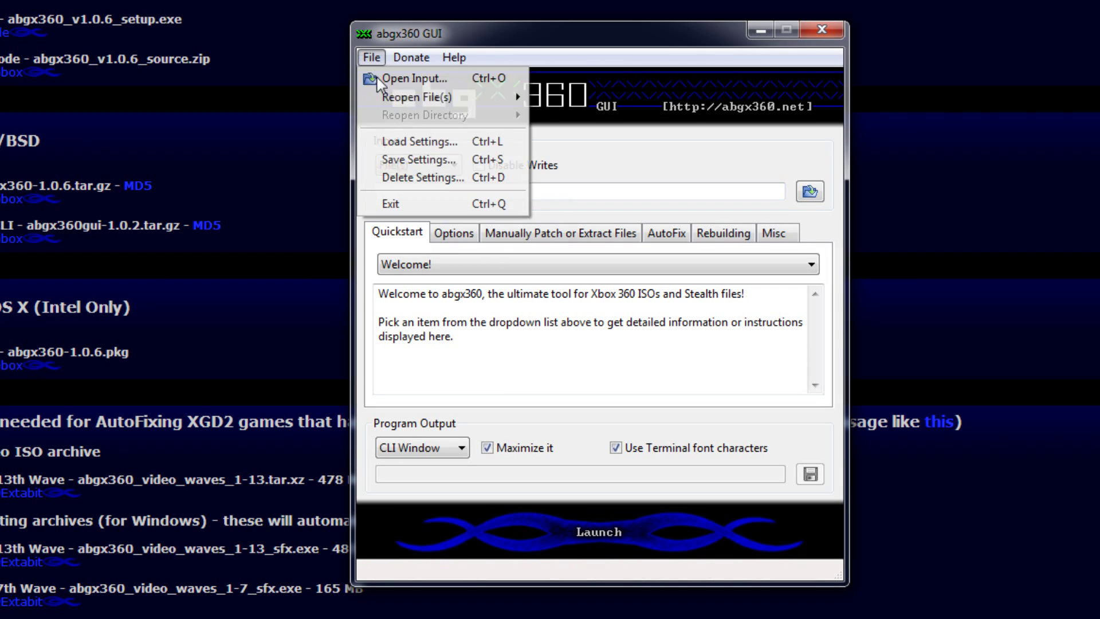
left_click(396, 160)
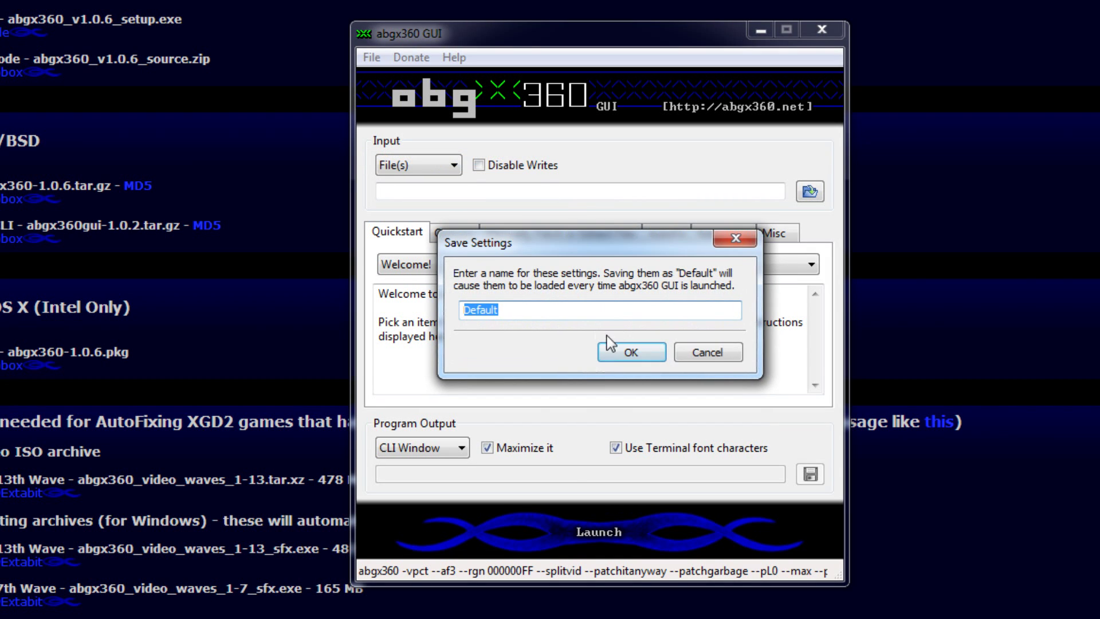
left_click(629, 351)
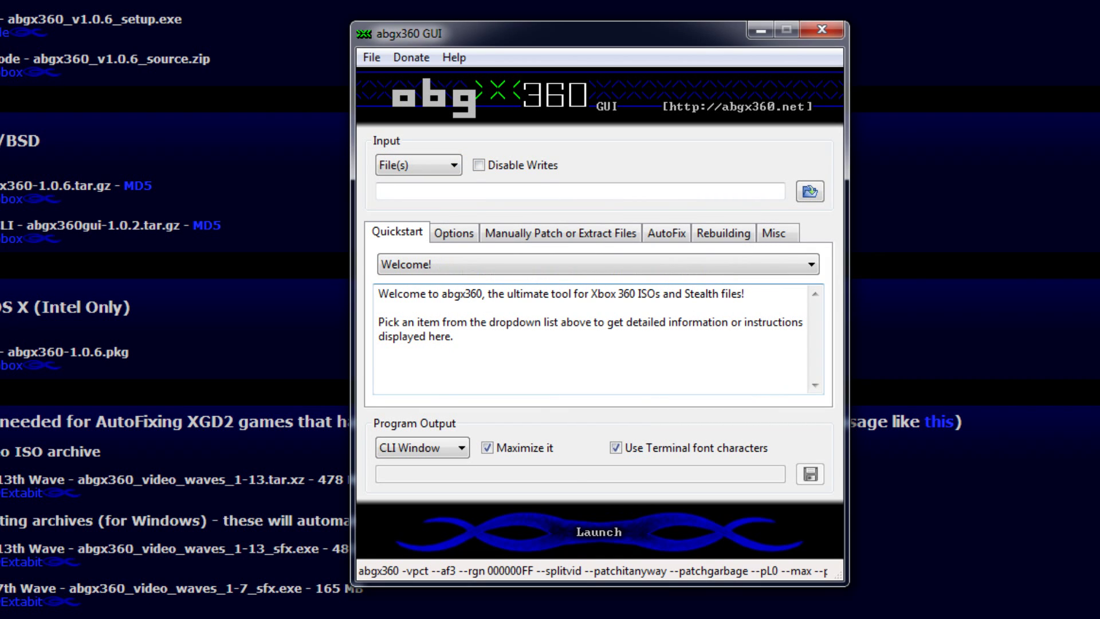
Load cod4.iso from the CoD4 folder as the input and launch the check
left_click(808, 194)
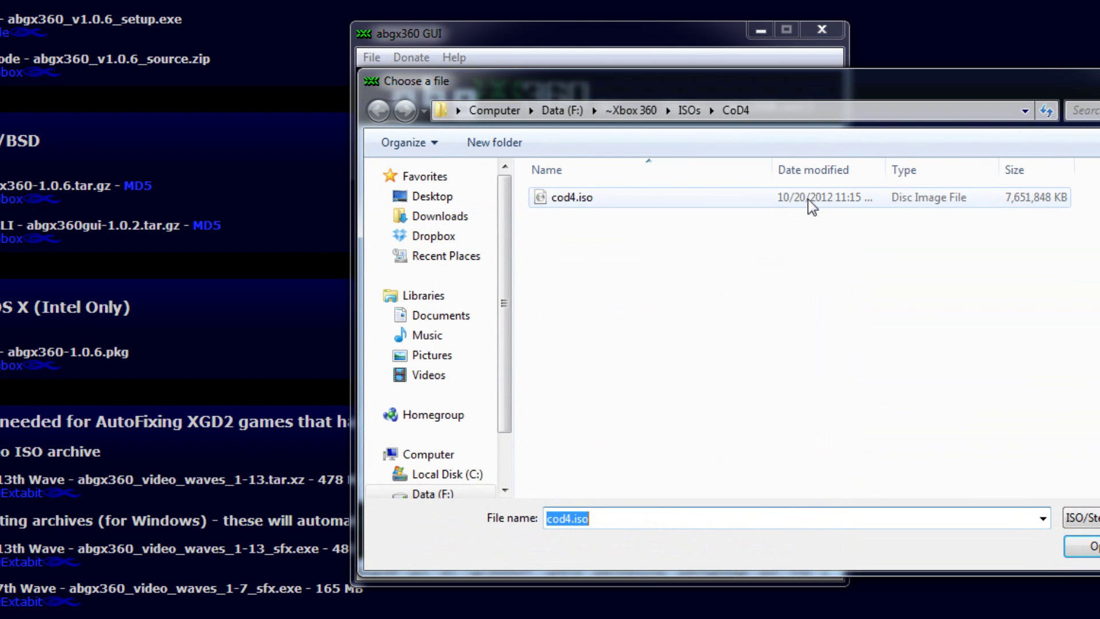
double_click(594, 205)
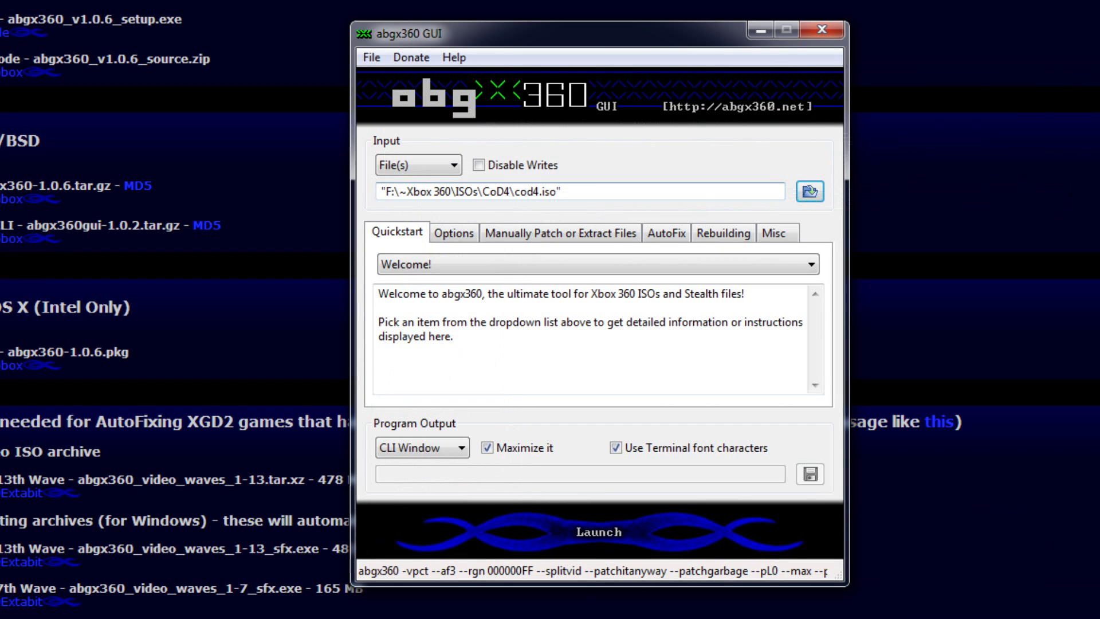
left_click(562, 537)
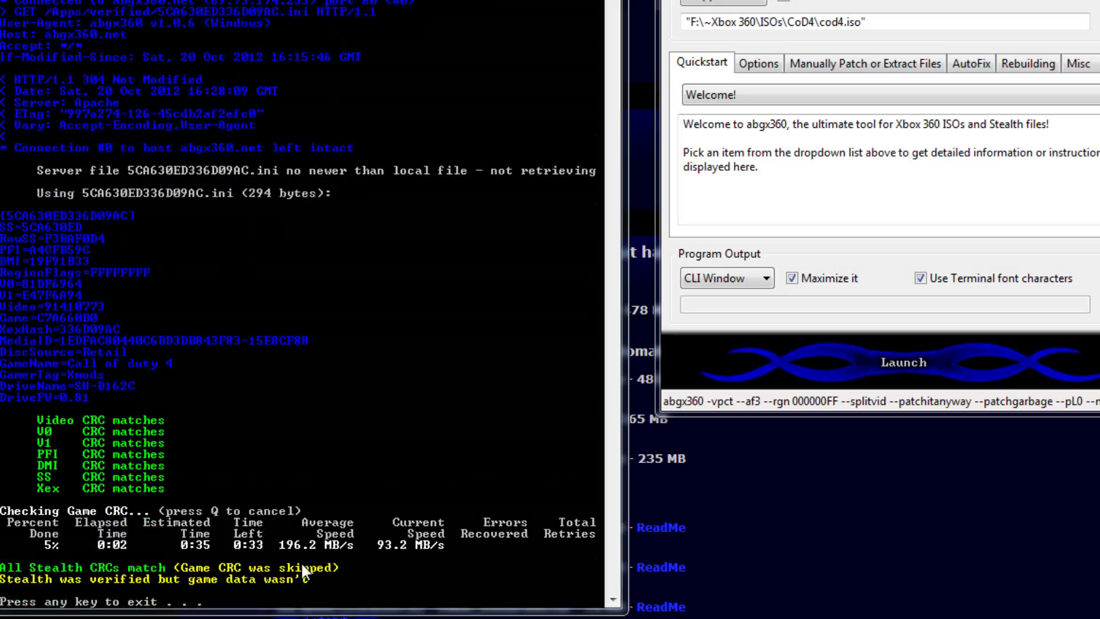
Read the cod4.iso check output confirming valid SSv1 stealth files and DMI, then close the console
scroll(301, 561, "up", 20)
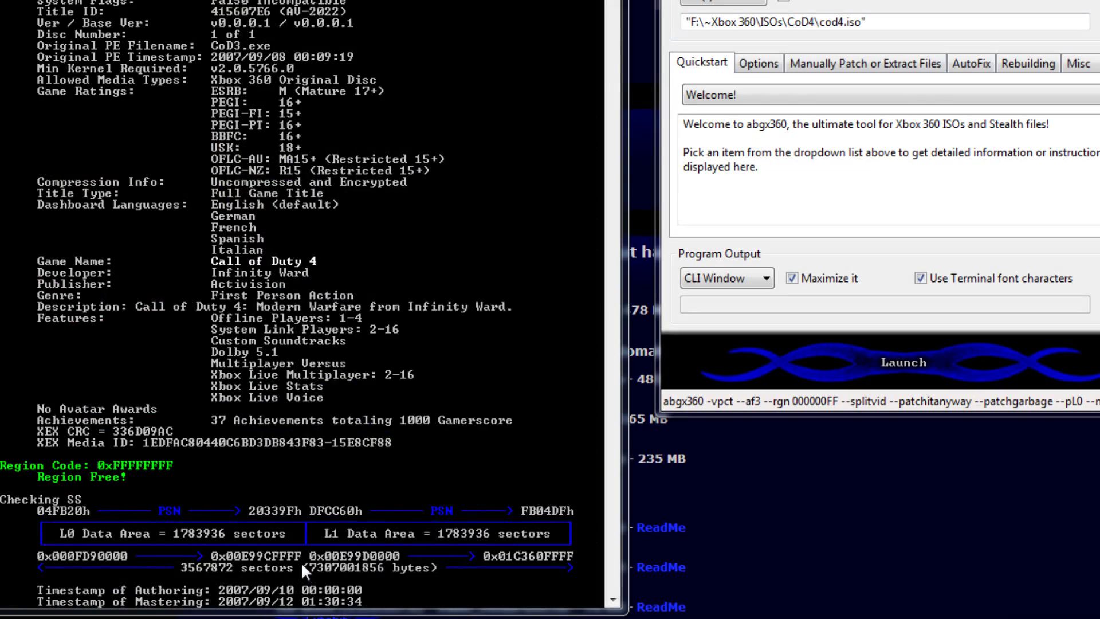
scroll(302, 566, "up", 5)
scroll(302, 565, "down", 2)
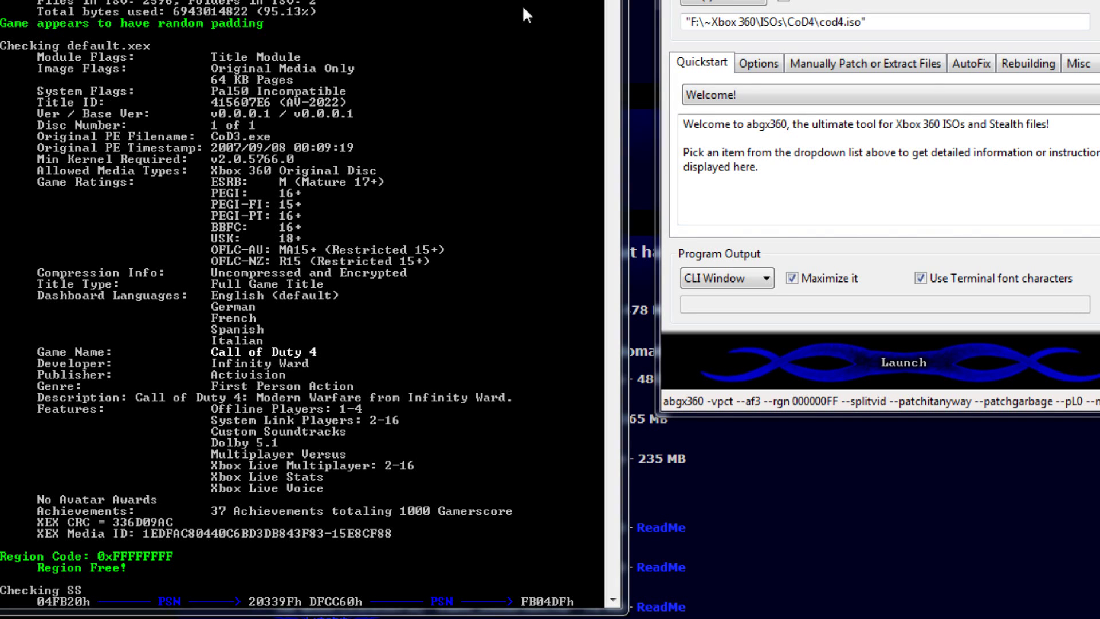
scroll(381, 211, "down", 4)
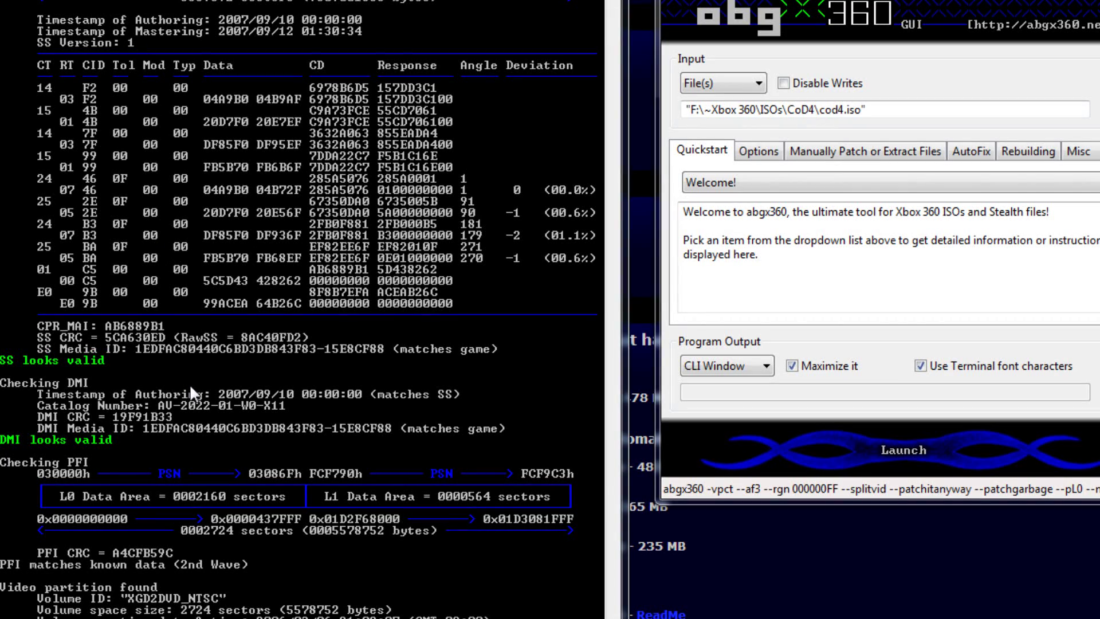
scroll(189, 384, "up", 3)
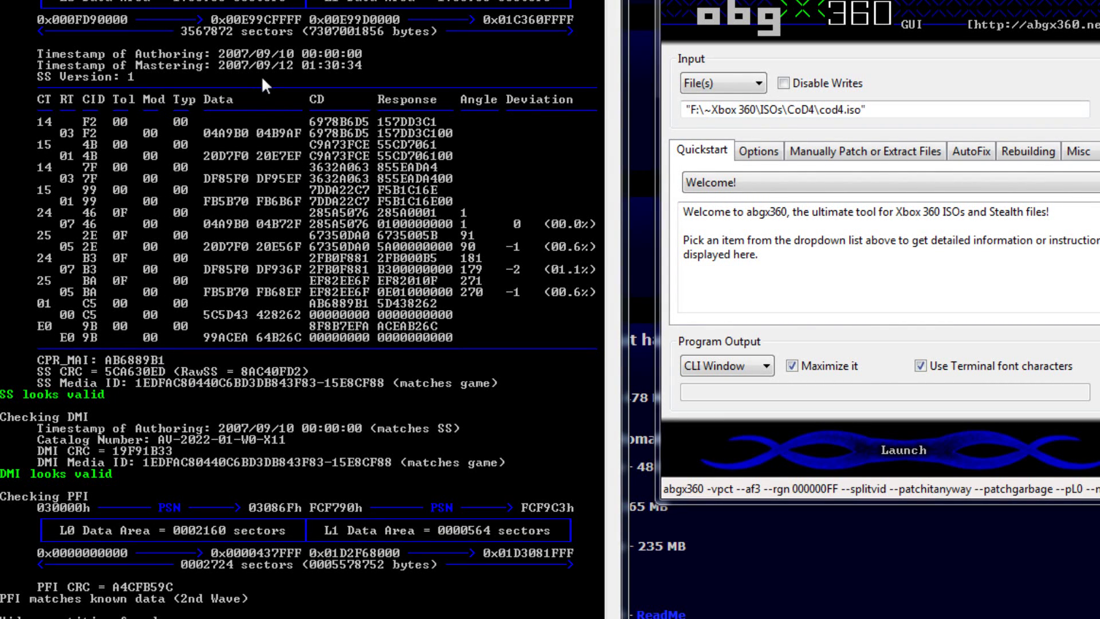
scroll(252, 241, "down", 4)
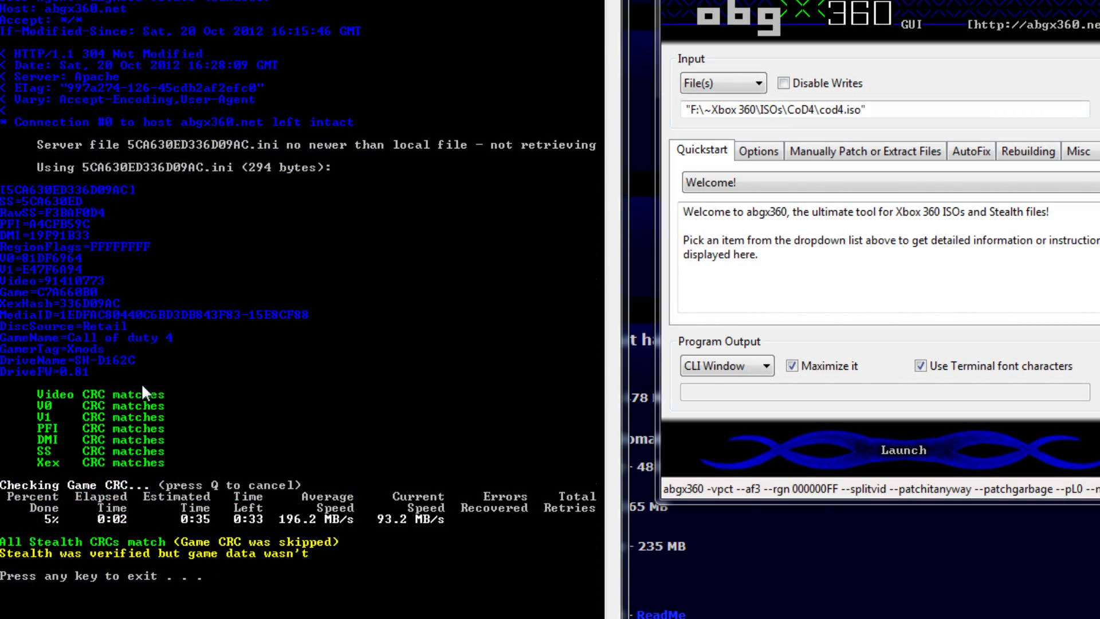
scroll(141, 383, "up", 6)
scroll(141, 383, "up", 15)
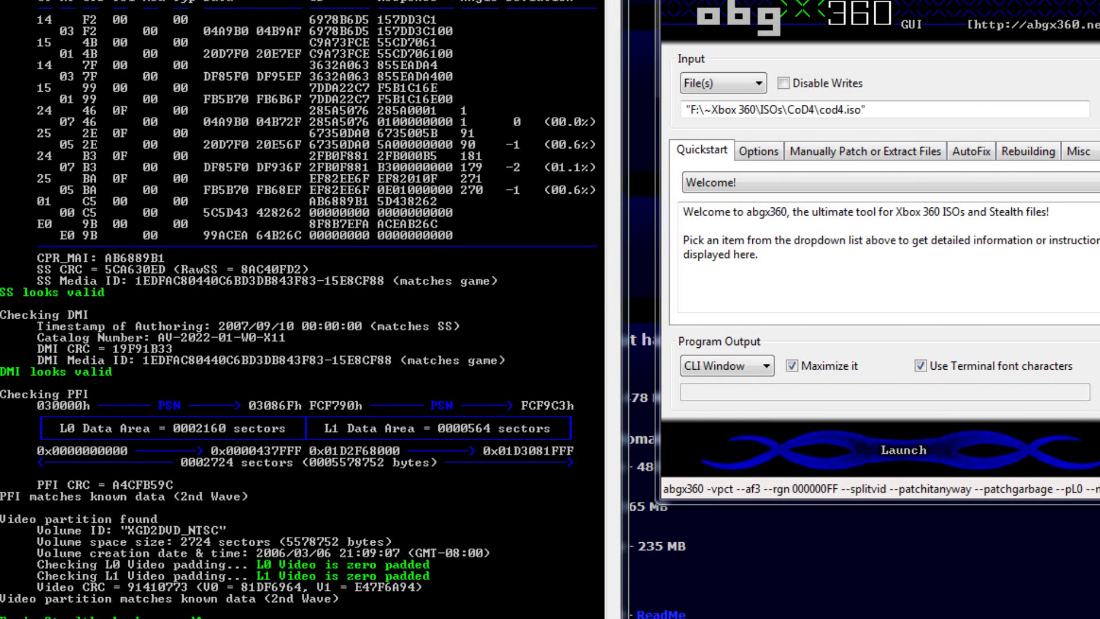
key("Return")
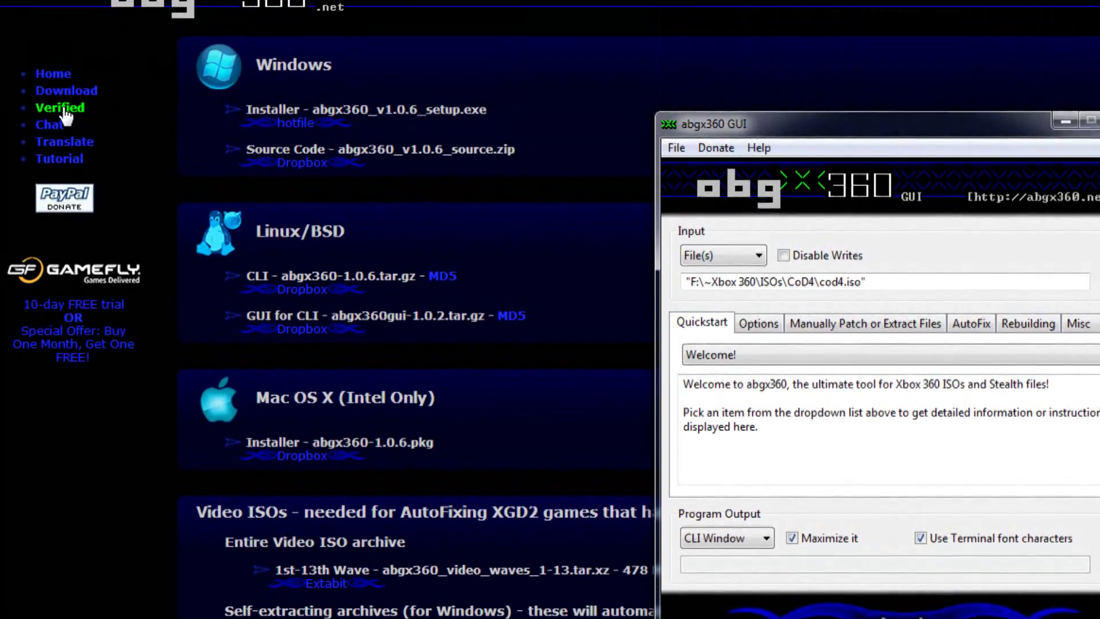
left_click(64, 110)
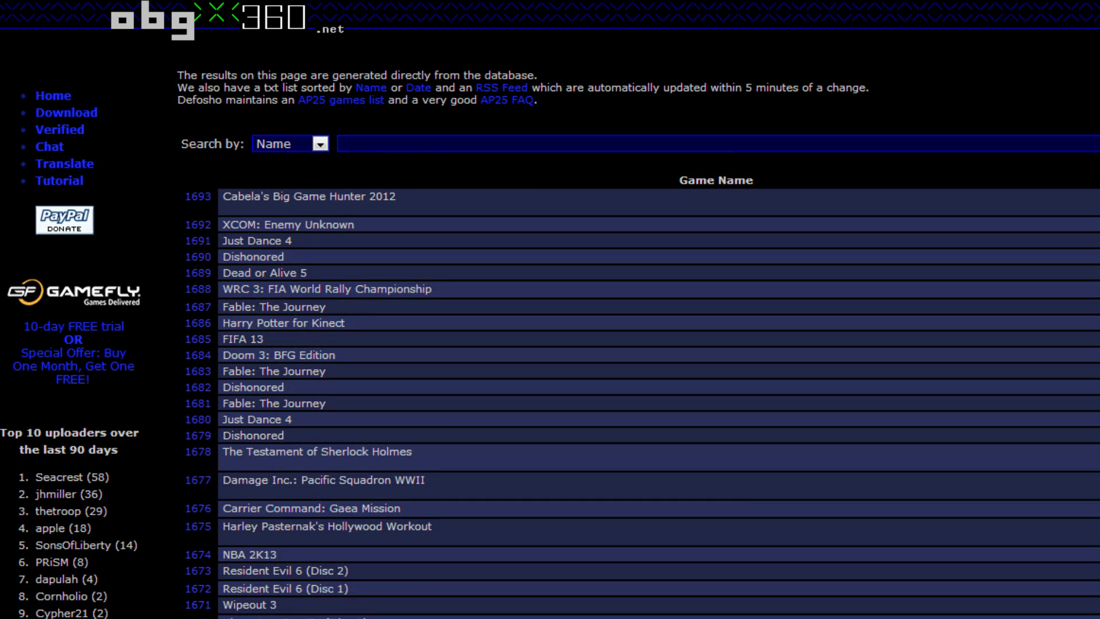
Search verified games for 'call of duty 4', open its 12 combos, and download SS_0AB44669.bin
type("call ")
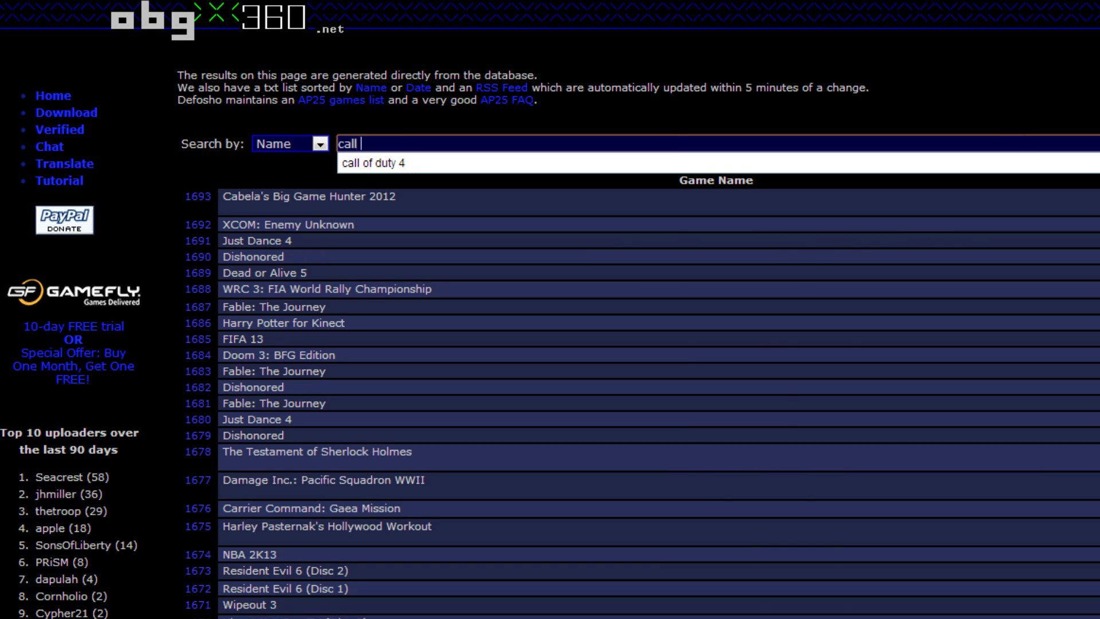
type("of duty 4")
key("Return")
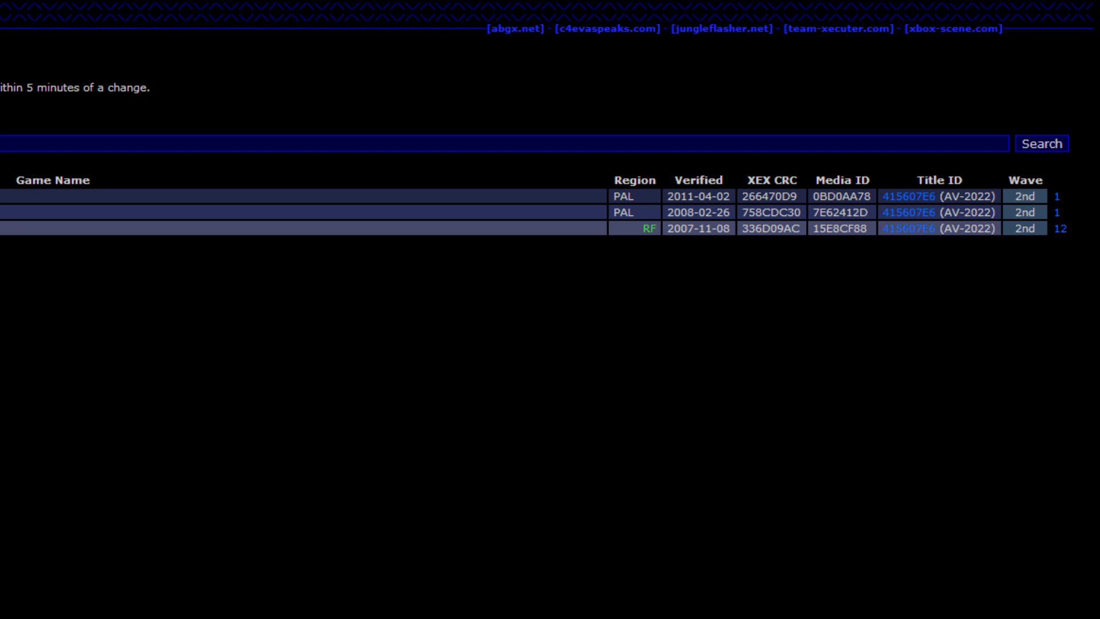
left_click(1061, 229)
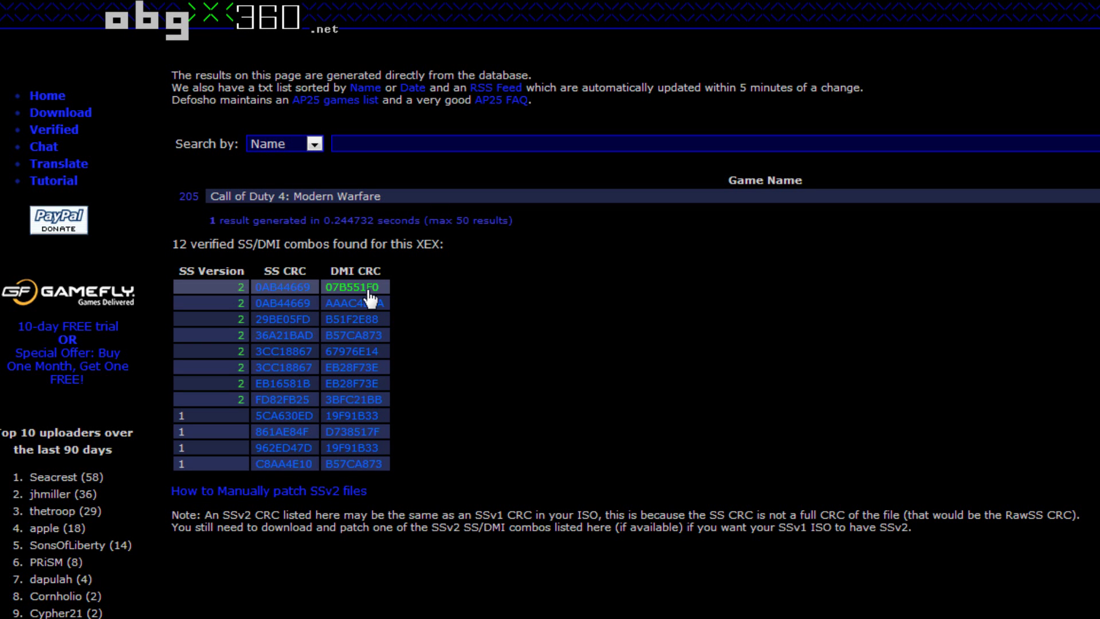
left_click(279, 287)
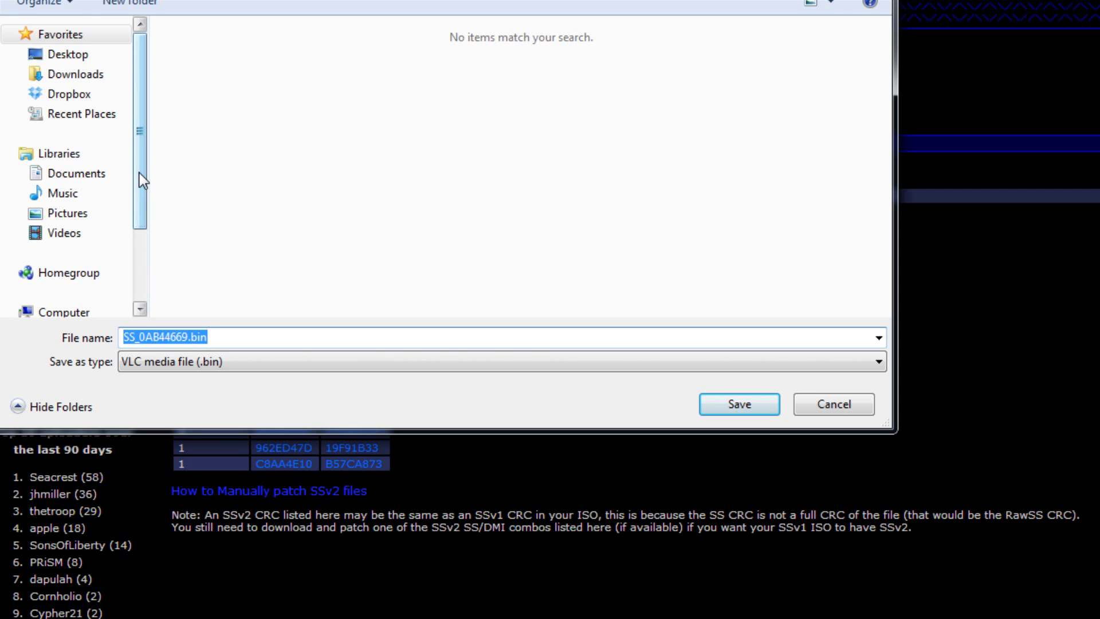
Save SS_0AB44669.bin and DMI_07B551F0.bin from abgx360.net, then return to the abgx360 GUI
scroll(142, 181, "down", 2)
key("Return")
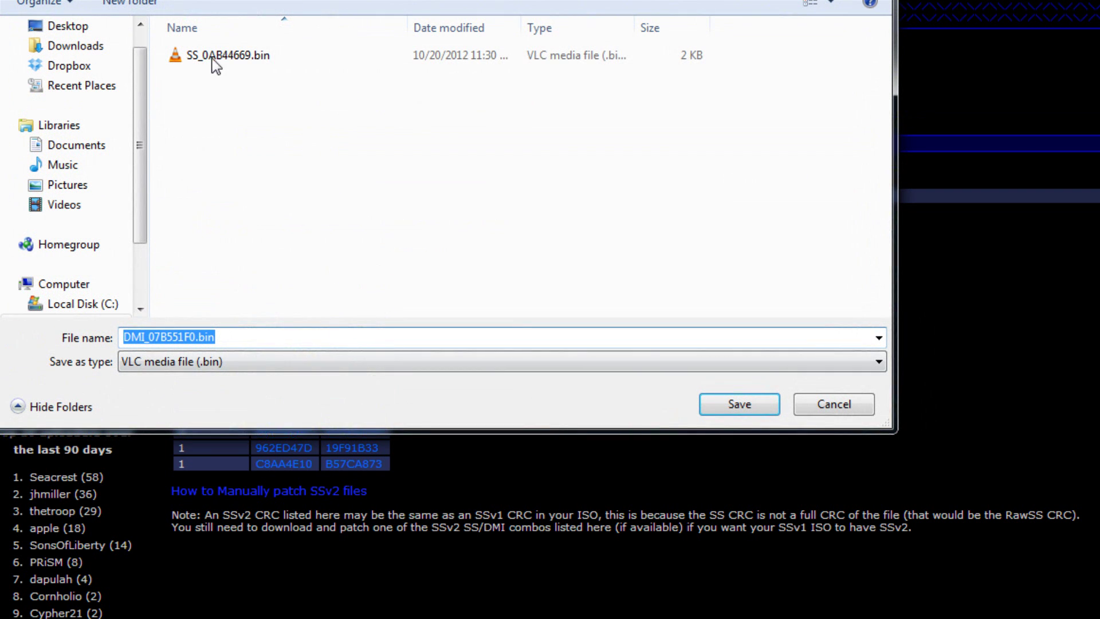
left_click(723, 403)
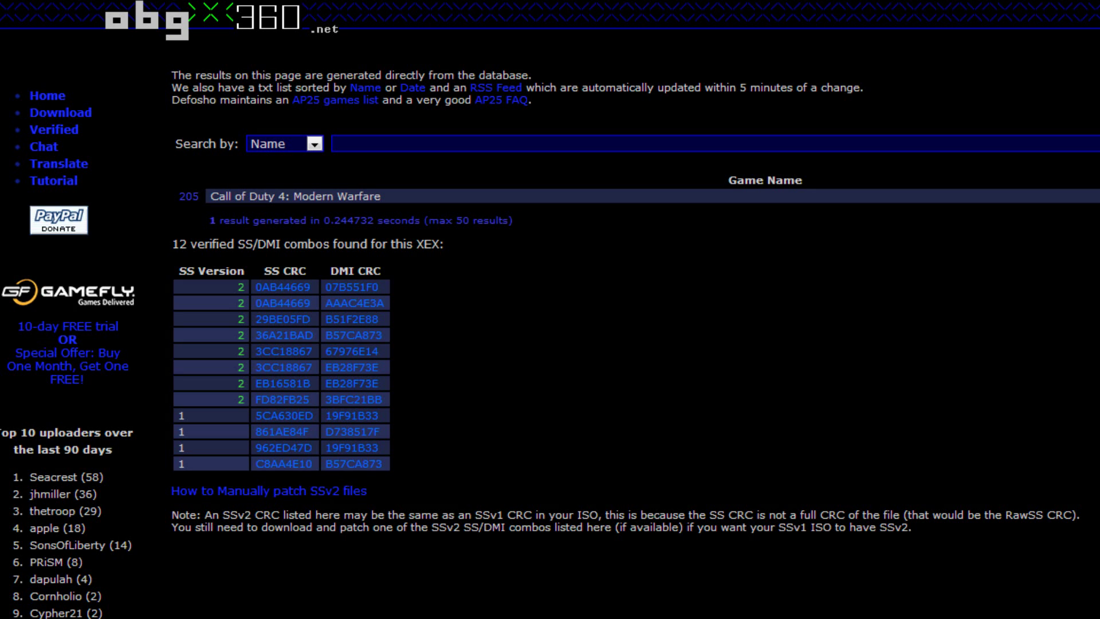
key("alt+Tab")
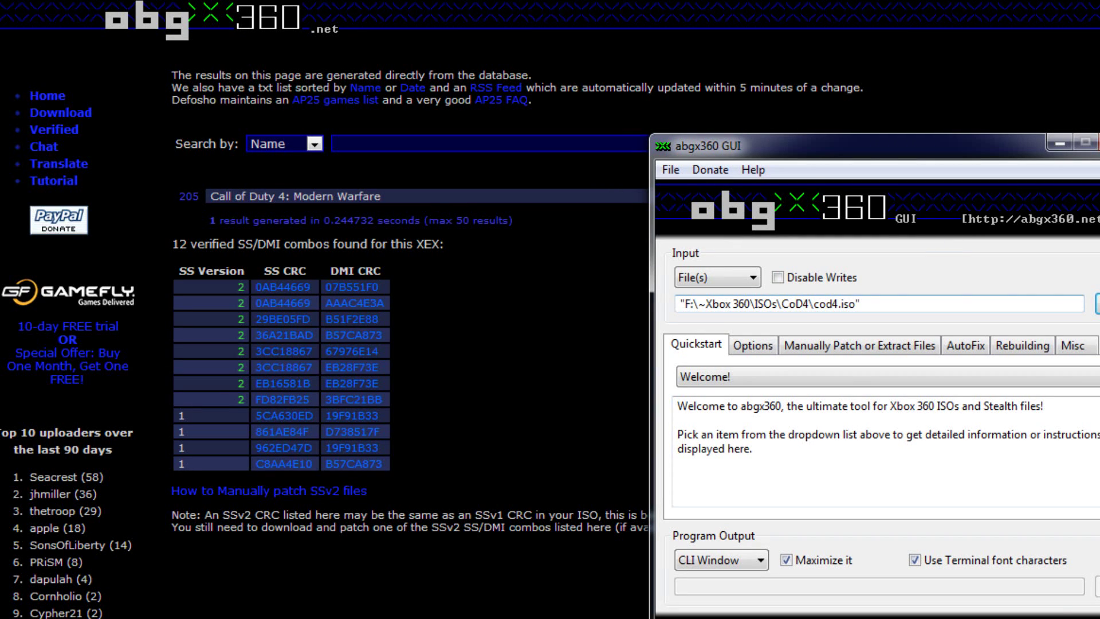
Enable Patch DMI and Patch SS on the Manually Patch settings page
left_click(752, 345)
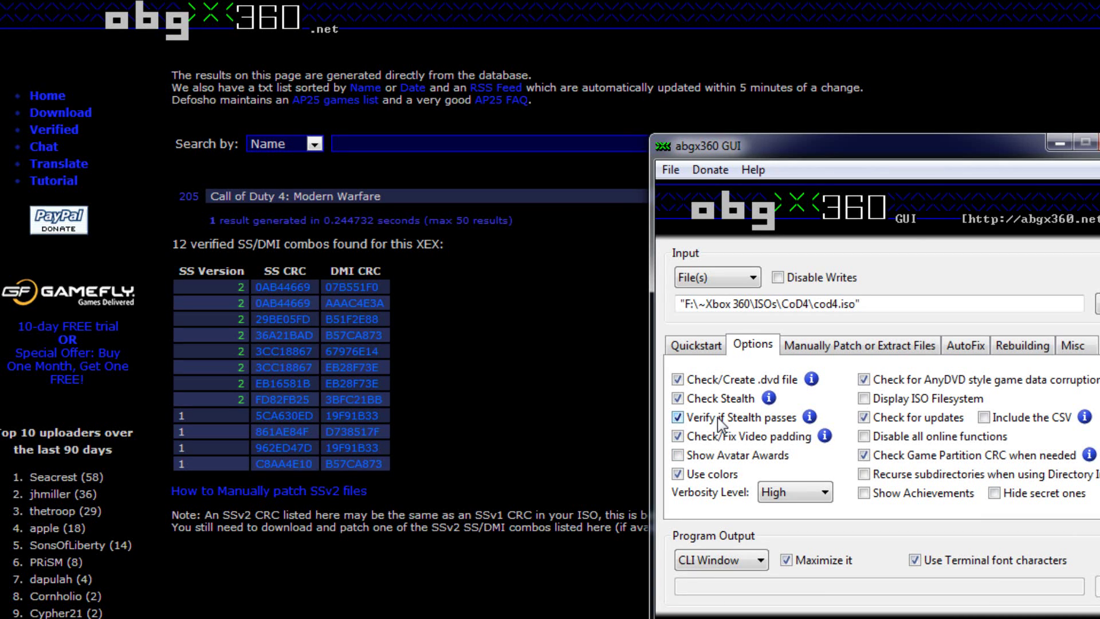
left_click(854, 348)
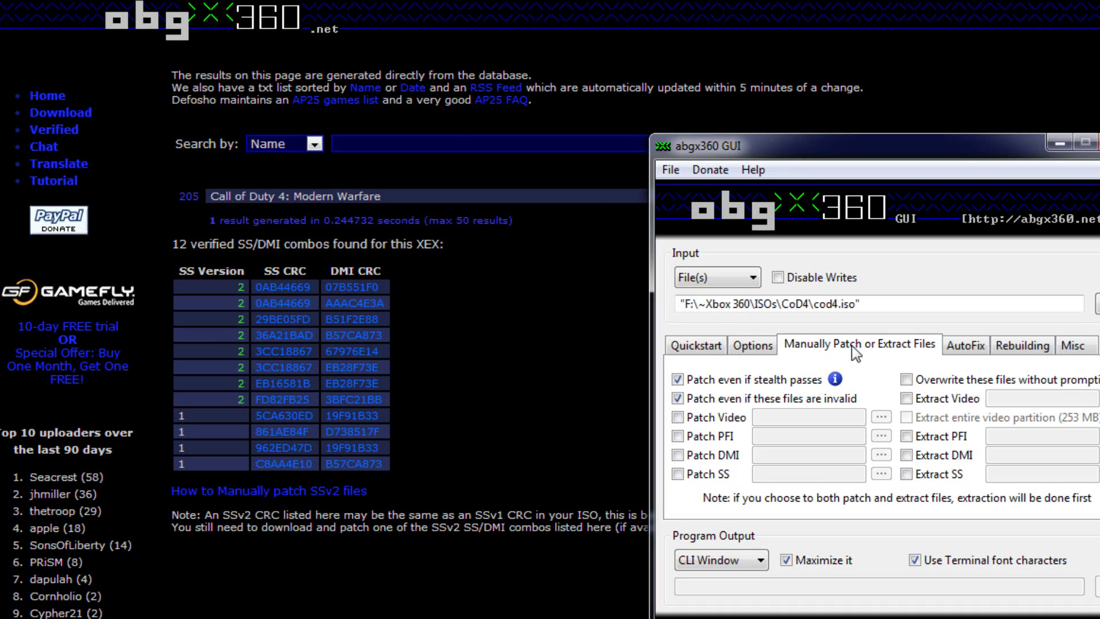
left_click(699, 455)
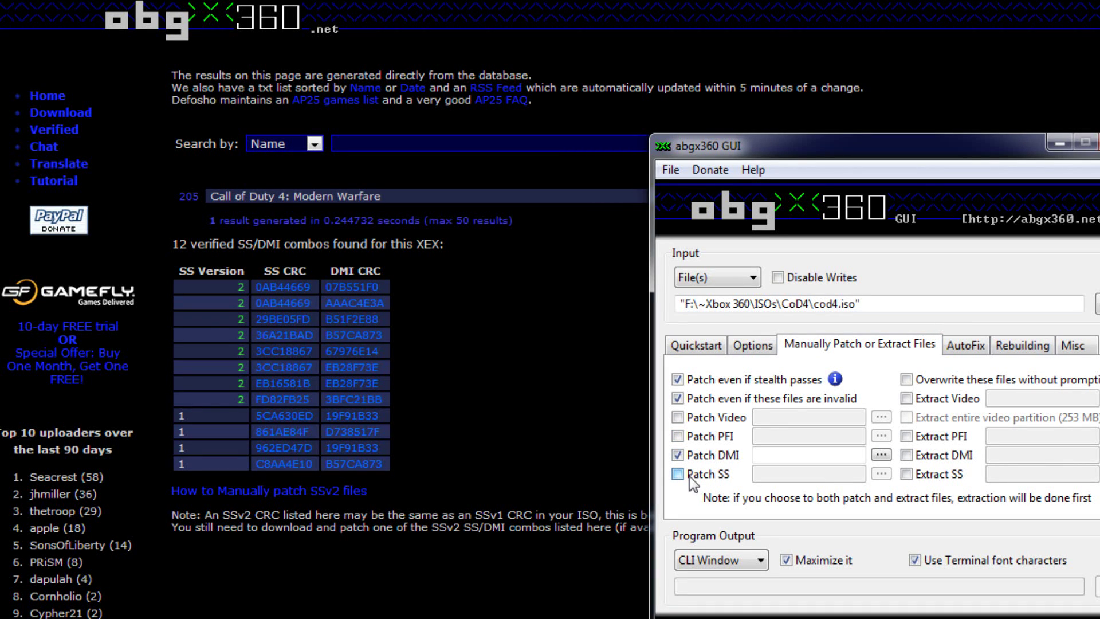
left_click(689, 476)
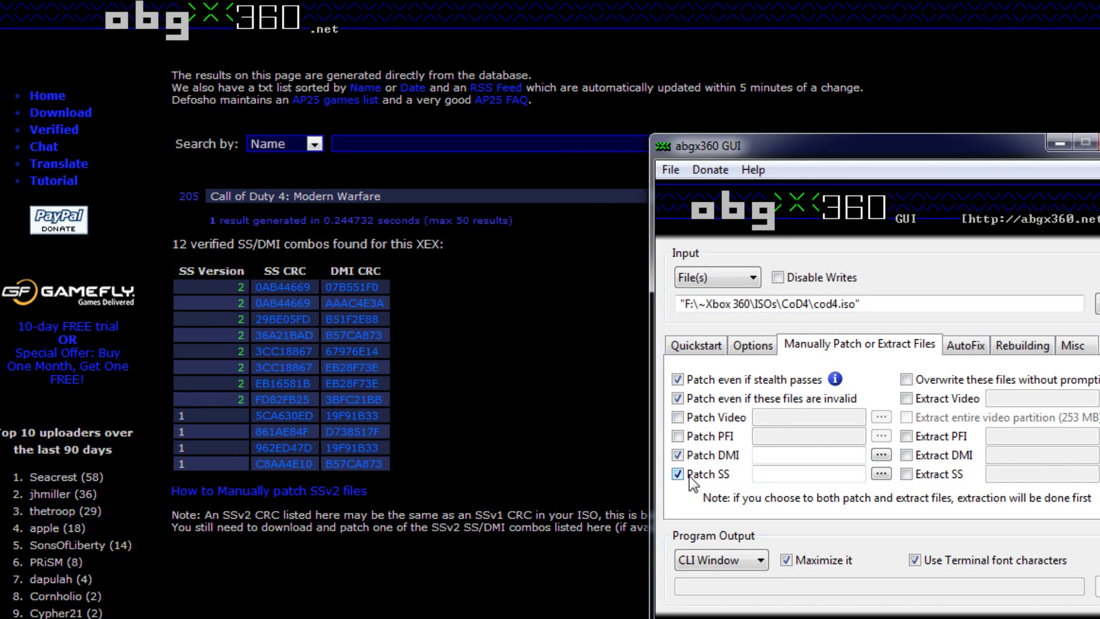
Choose DMI_07B551F0.bin and SS_0AB44669.bin as replacement files and launch patching cod4.iso
left_click(884, 455)
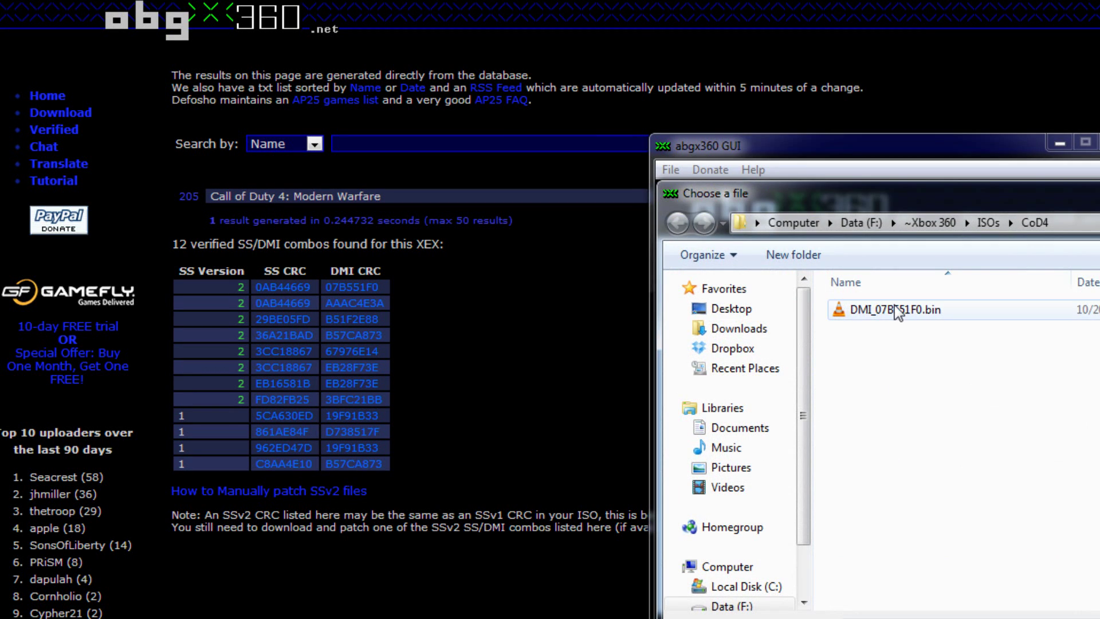
double_click(895, 310)
left_click(881, 472)
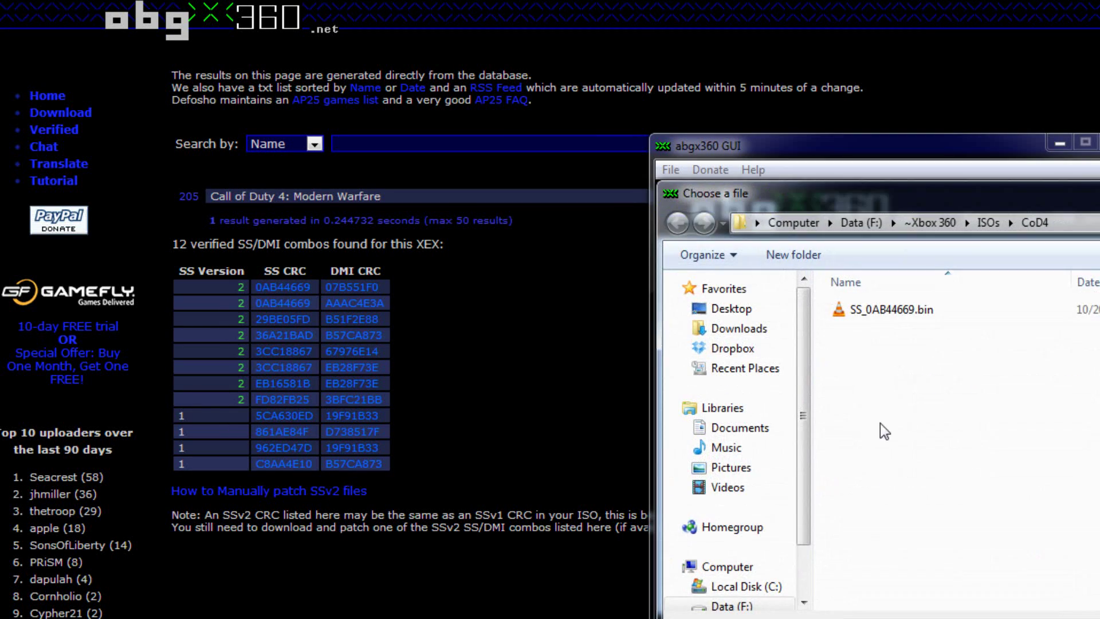
double_click(891, 310)
key("Return")
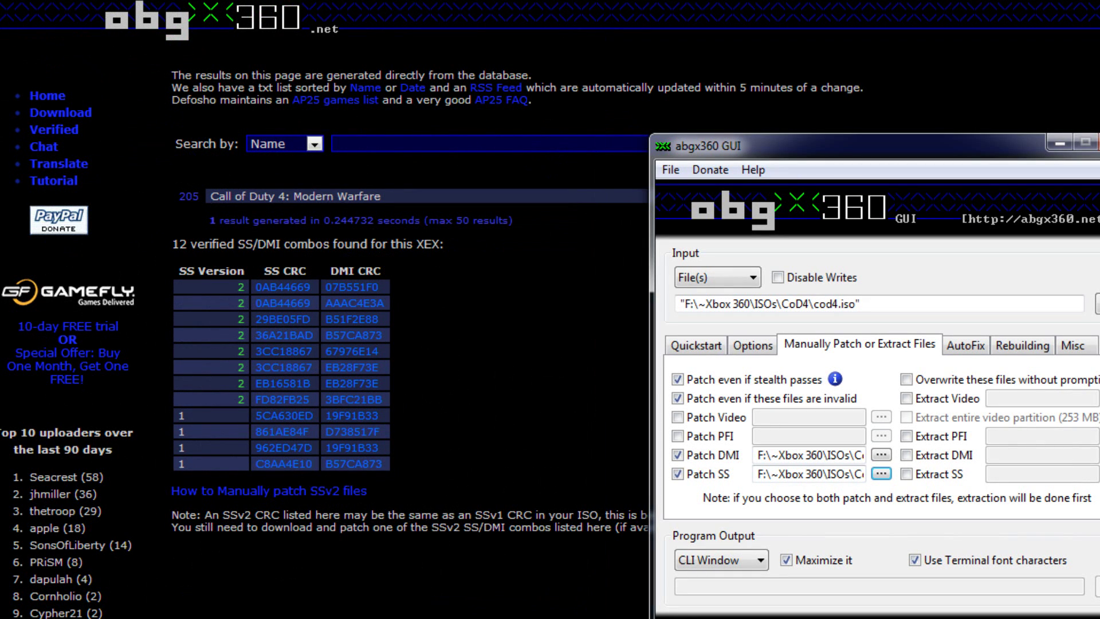
Turn off DMI and SS patching and tick 'Verify if Stealth passes' in Options
left_click(697, 456)
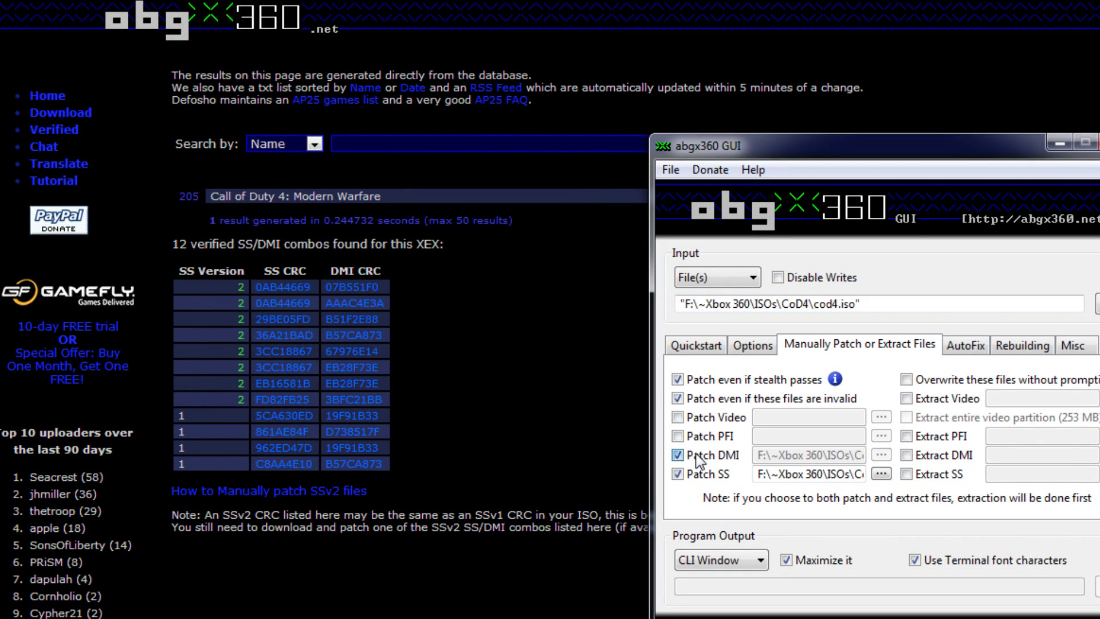
left_click(695, 477)
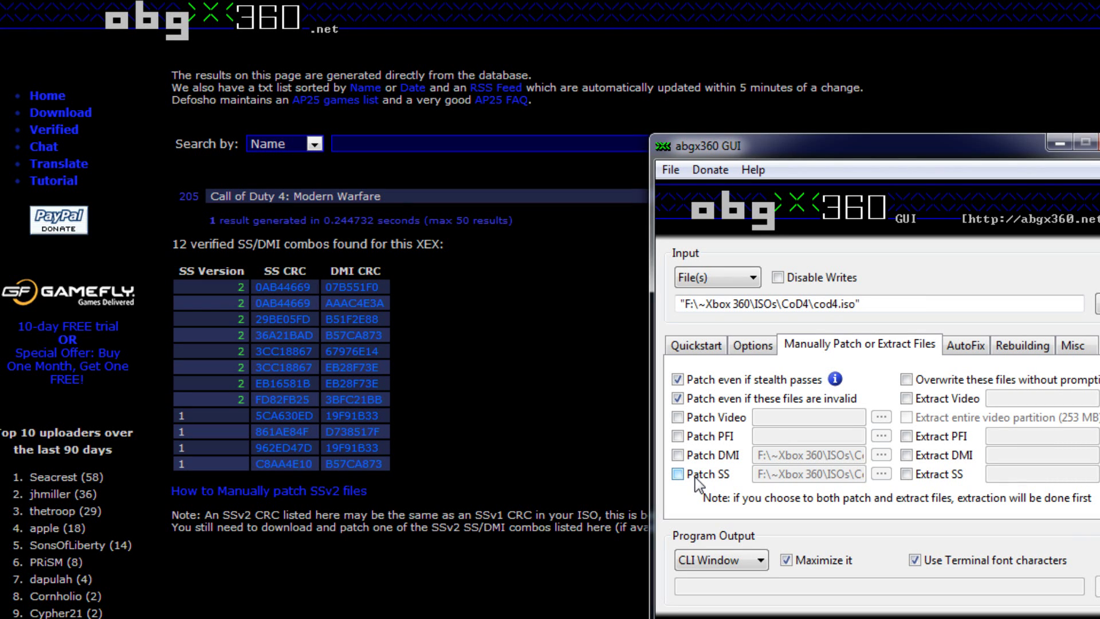
left_click(753, 345)
left_click(727, 421)
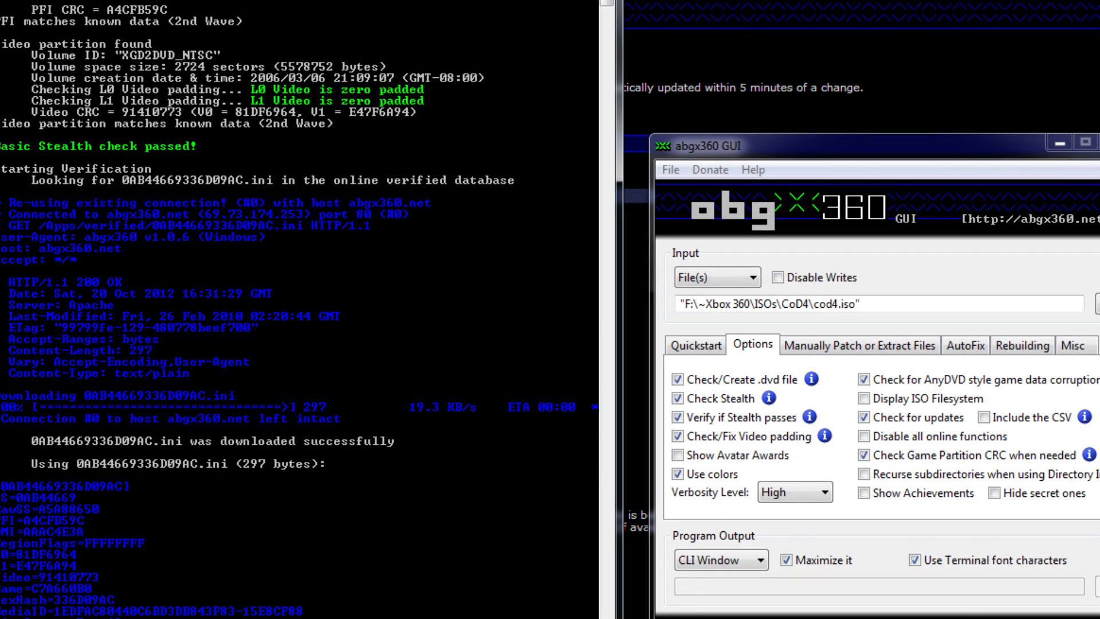
Review the CoD4 recheck output confirming SS version 2 with valid SS and DMI
scroll(296, 309, "up", 15)
scroll(295, 309, "up", 5)
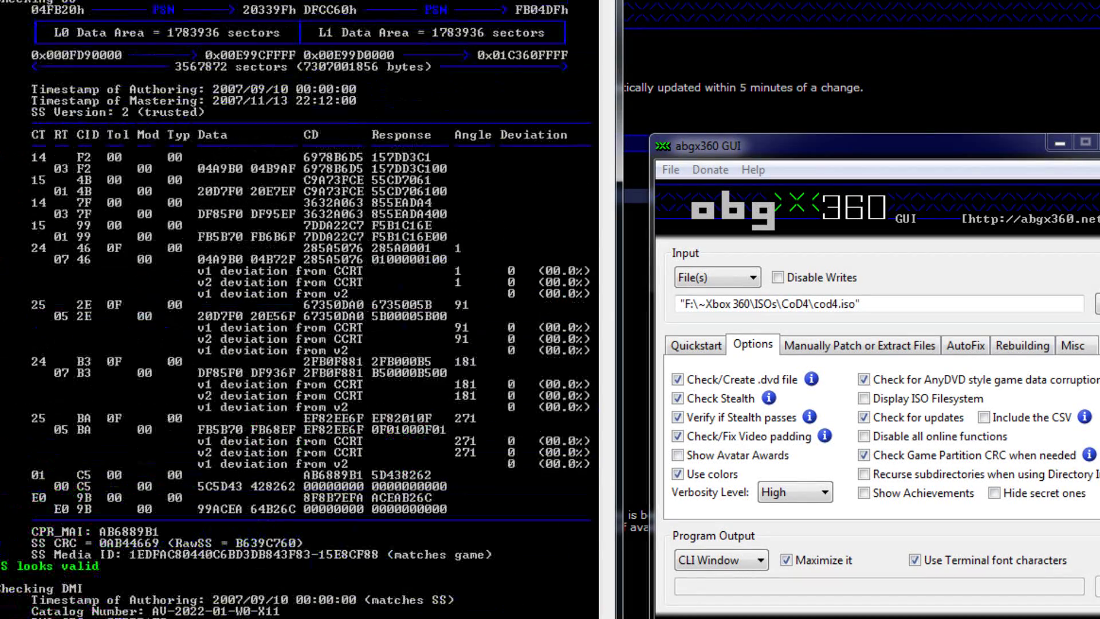
scroll(296, 309, "up", 2)
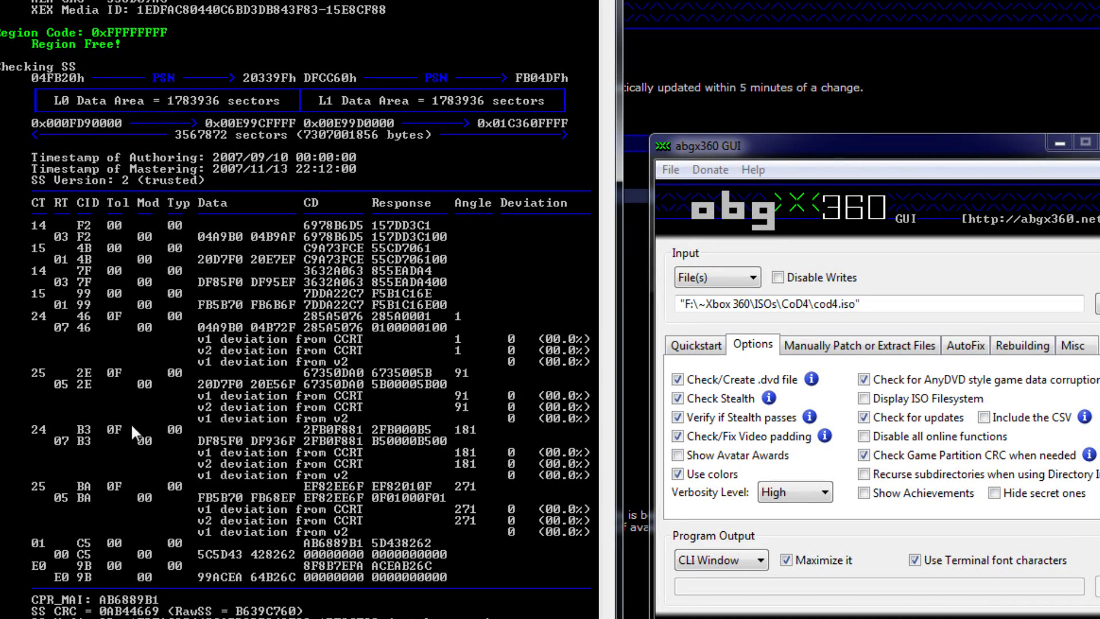
scroll(470, 274, "up", 20)
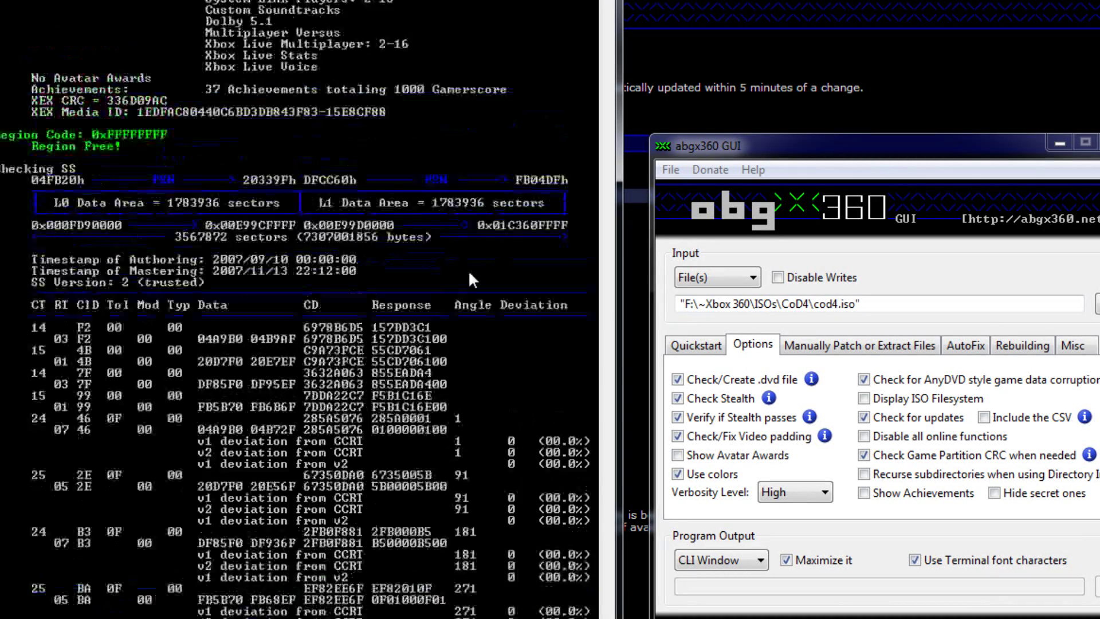
scroll(469, 273, "down", 5)
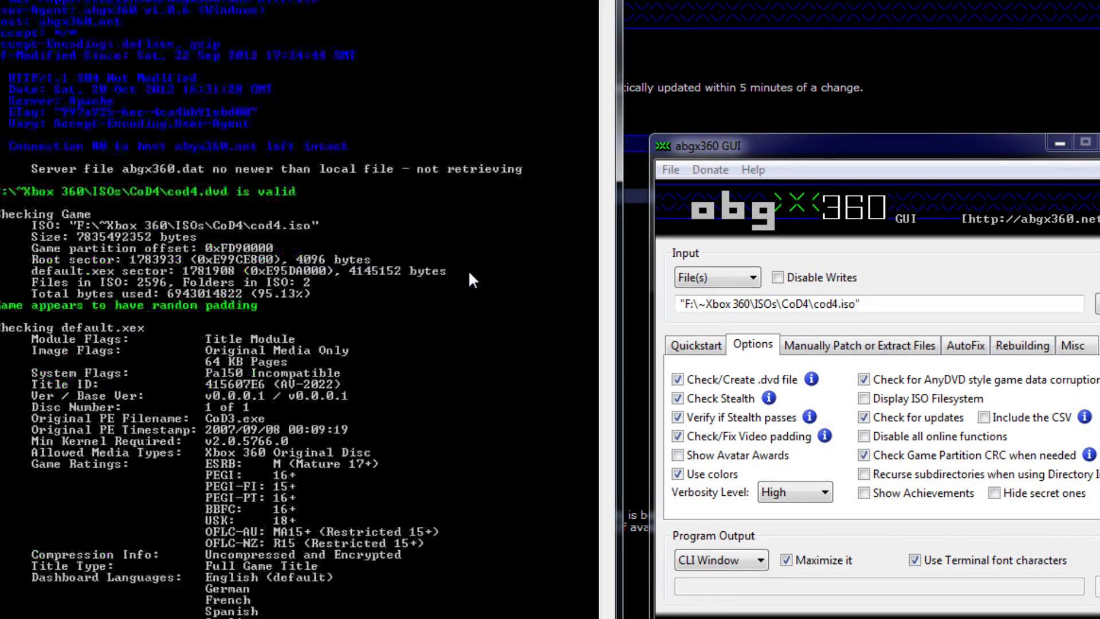
scroll(469, 273, "down", 20)
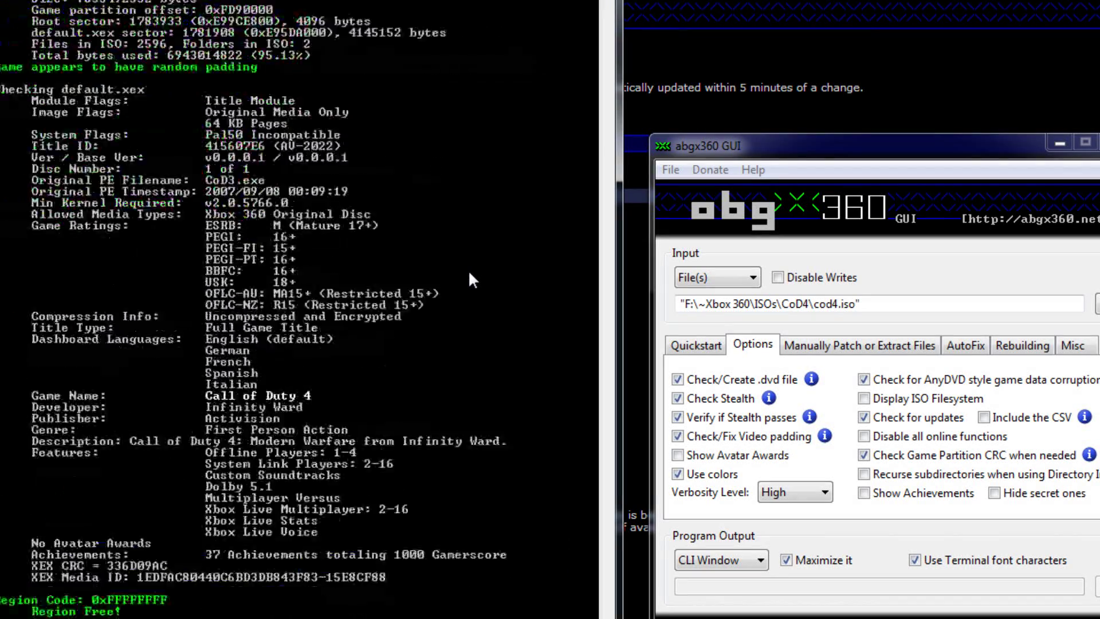
scroll(470, 279, "down", 7)
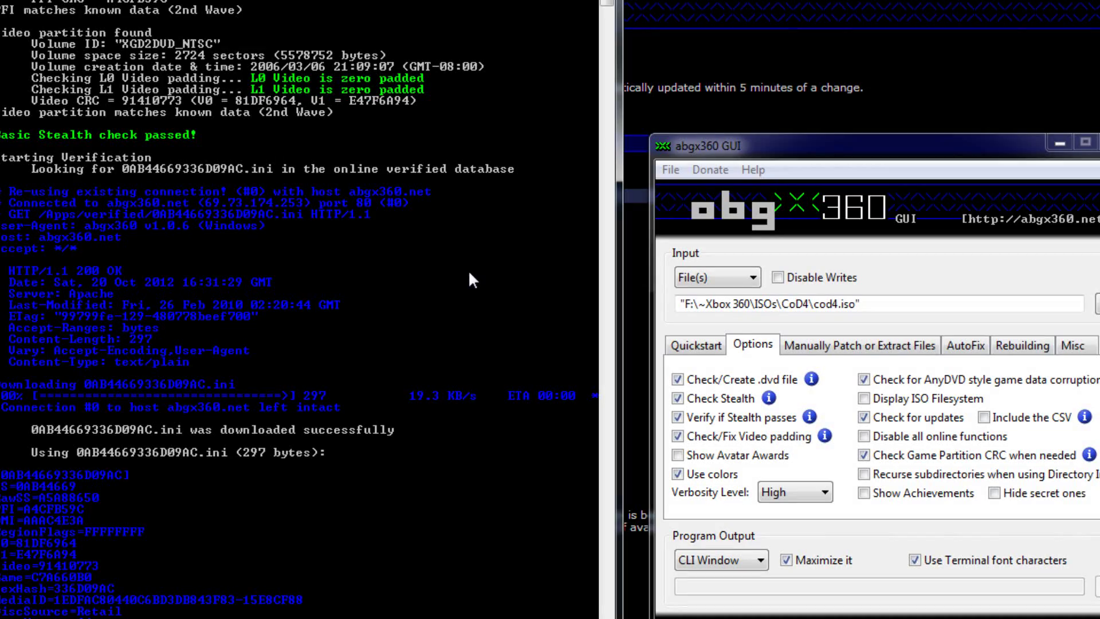
scroll(469, 275, "up", 11)
scroll(468, 269, "up", 20)
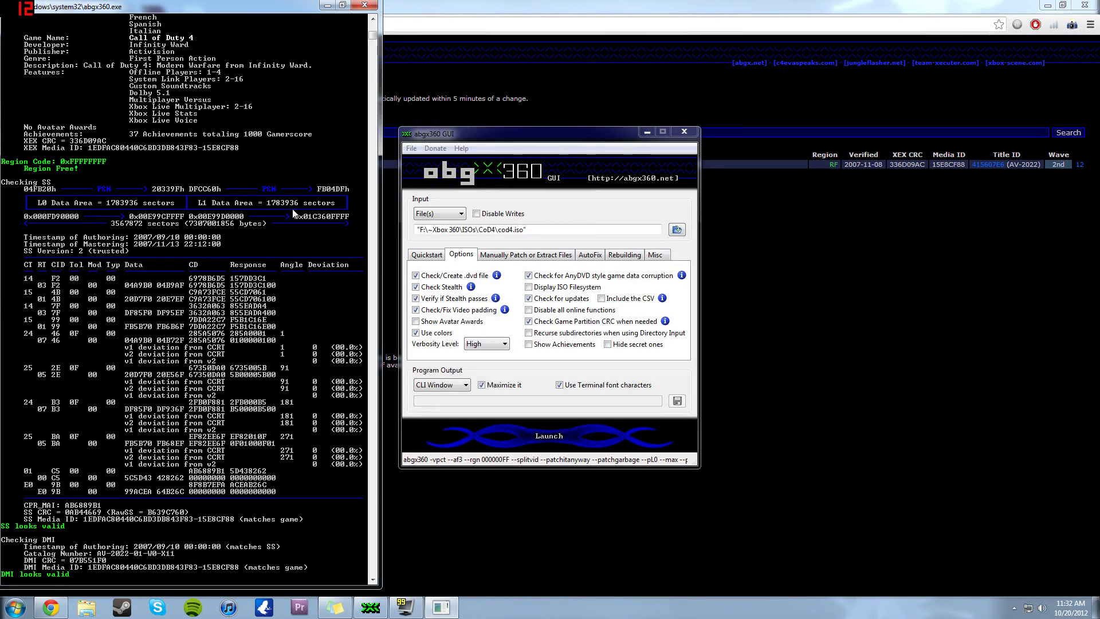
scroll(293, 214, "up", 4)
scroll(293, 214, "up", 4)
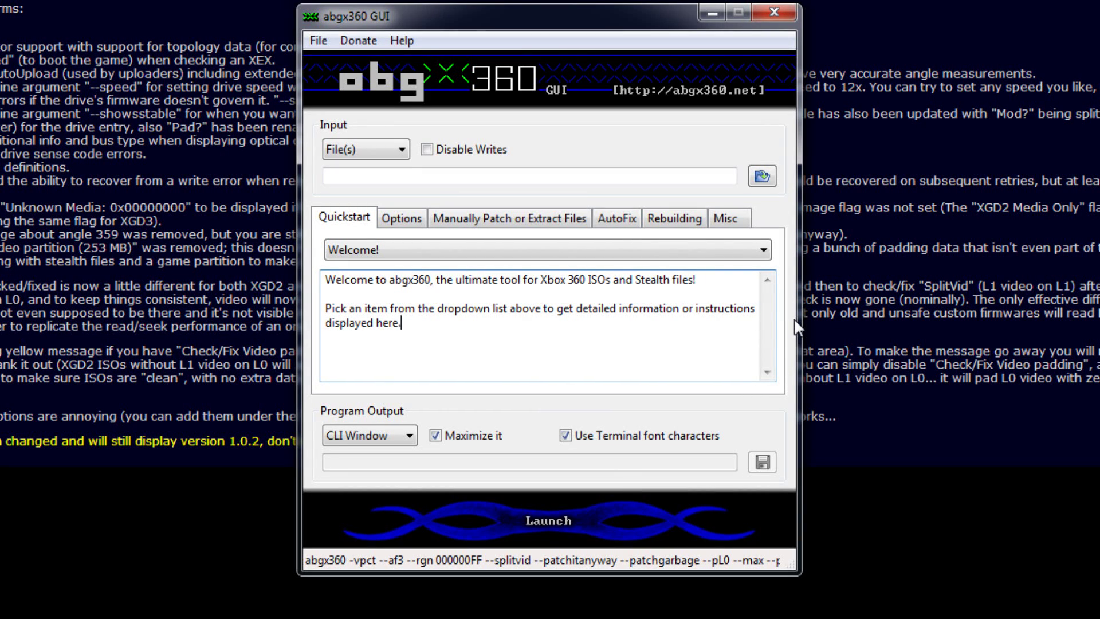
Load fable.iso as the input file and launch its check
left_click_drag(797, 327, 642, 166)
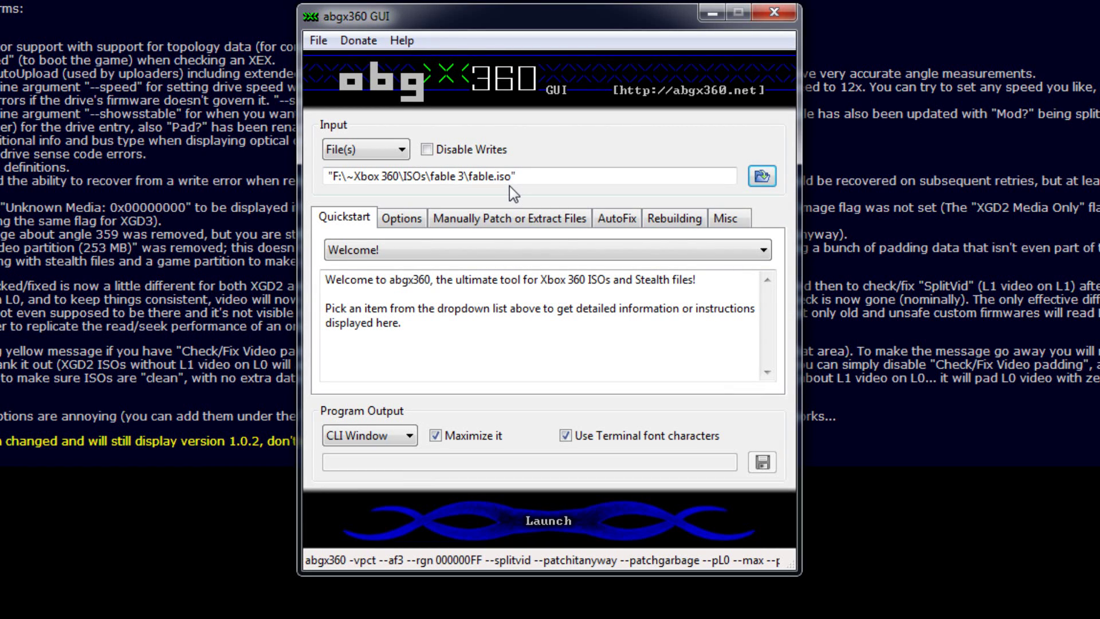
left_click(576, 511)
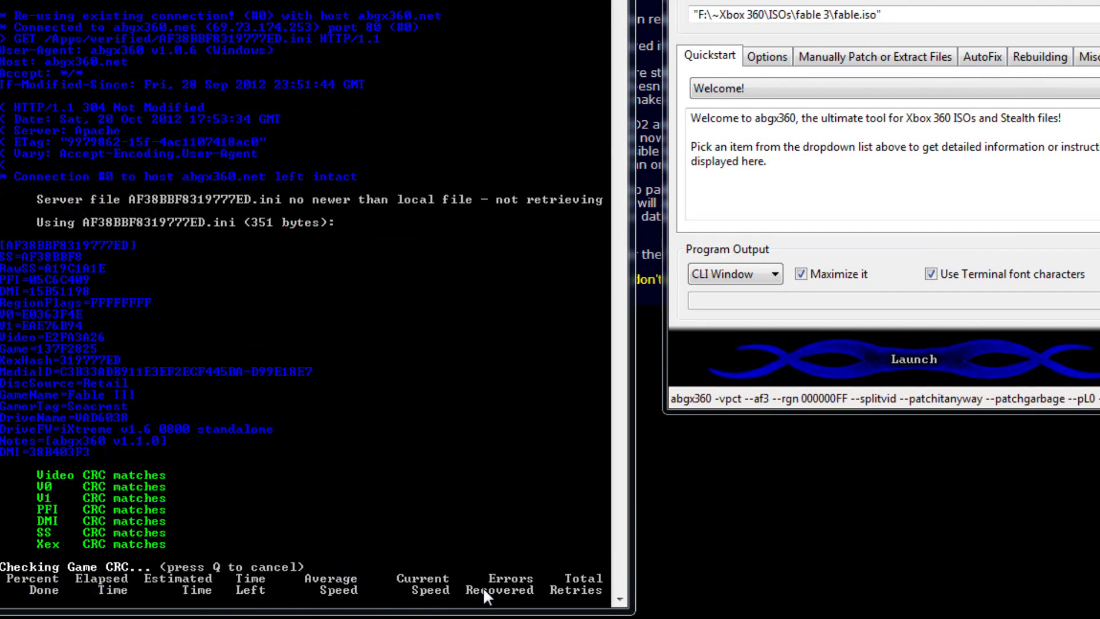
Skip the Fable 3 game CRC check with Q and review the stealth verification results
key("q")
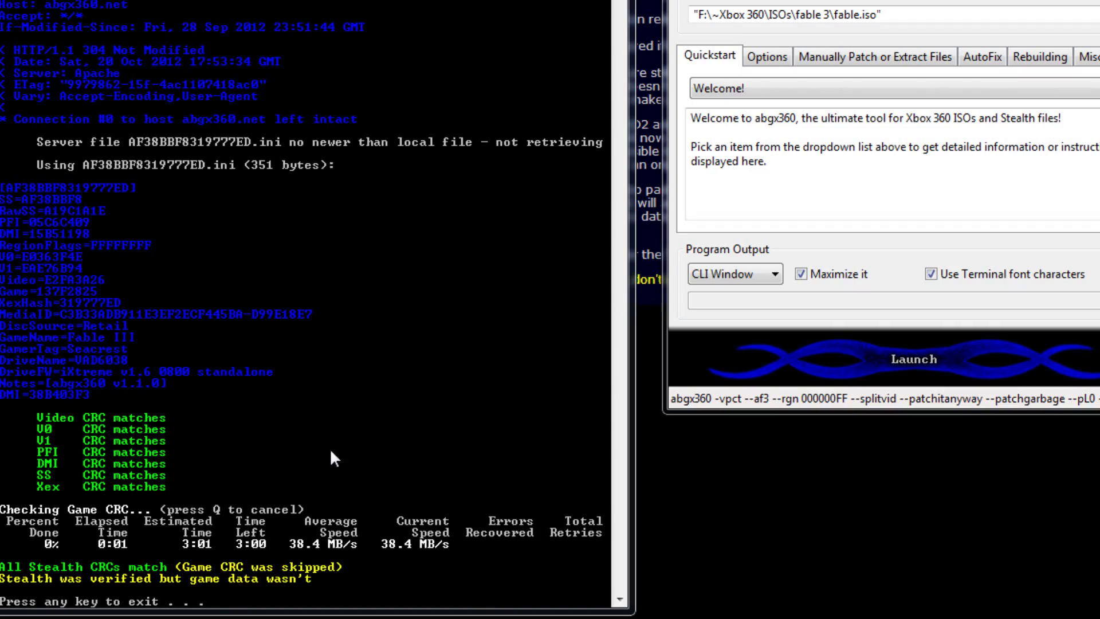
scroll(298, 351, "up", 12)
scroll(316, 349, "up", 20)
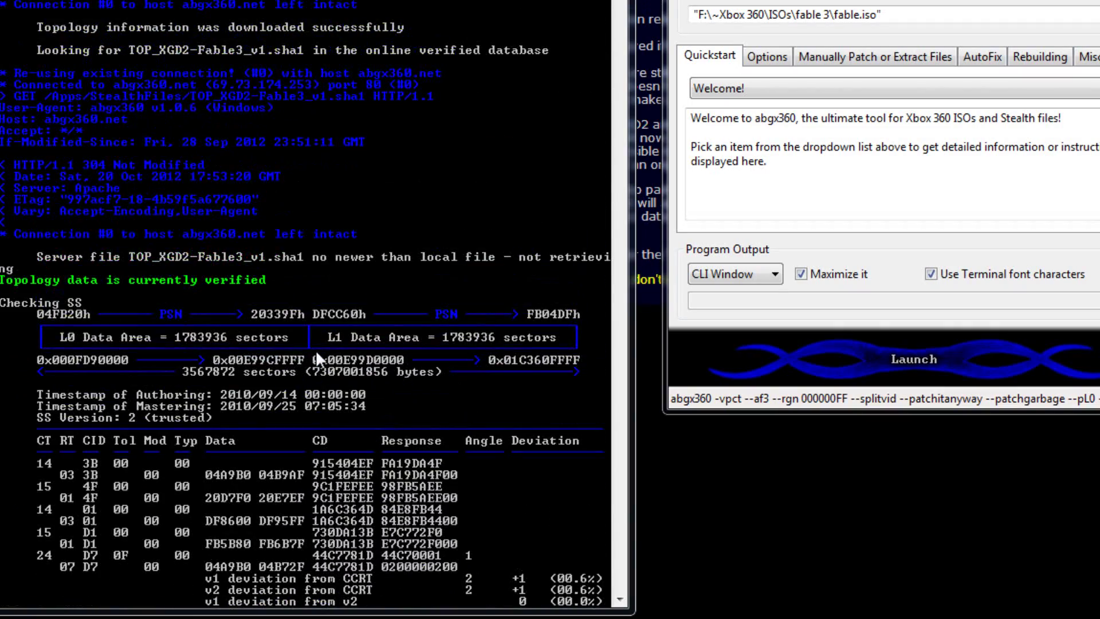
scroll(319, 359, "up", 1)
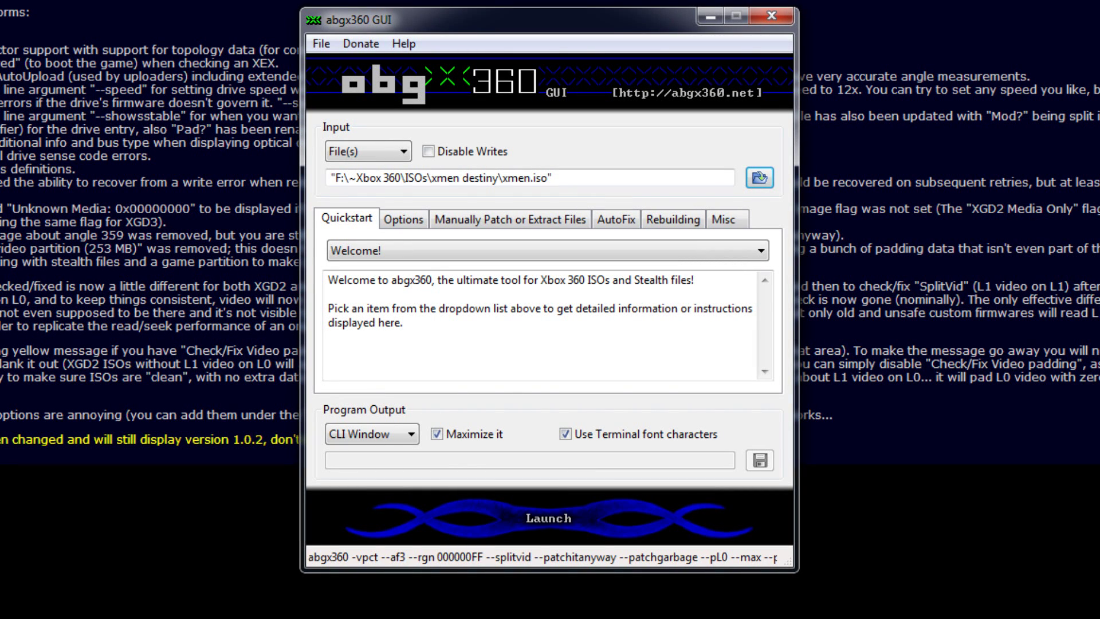
Launch the xmen.iso check and review the output showing matching CRCs and trusted SS version 2
left_click(501, 494)
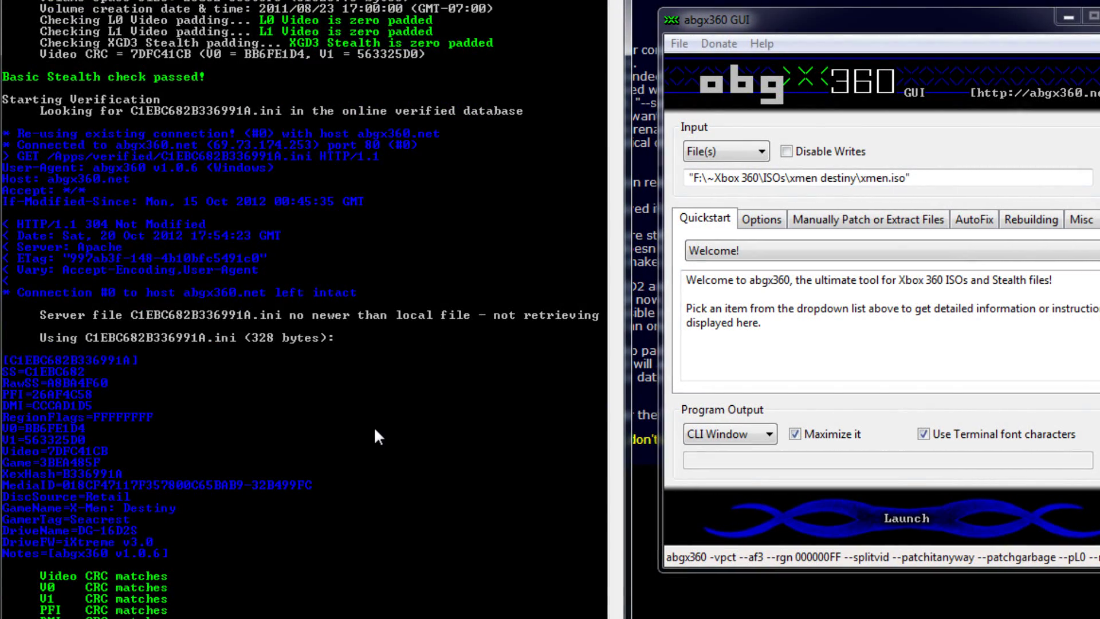
scroll(374, 427, "up", 20)
scroll(374, 426, "up", 3)
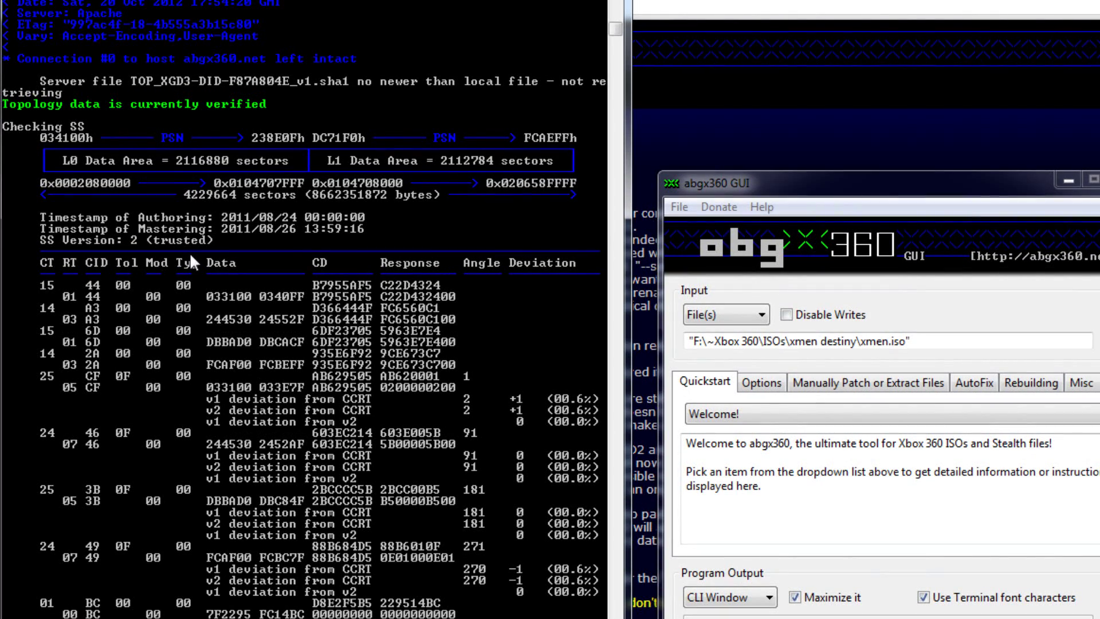
scroll(190, 256, "up", 13)
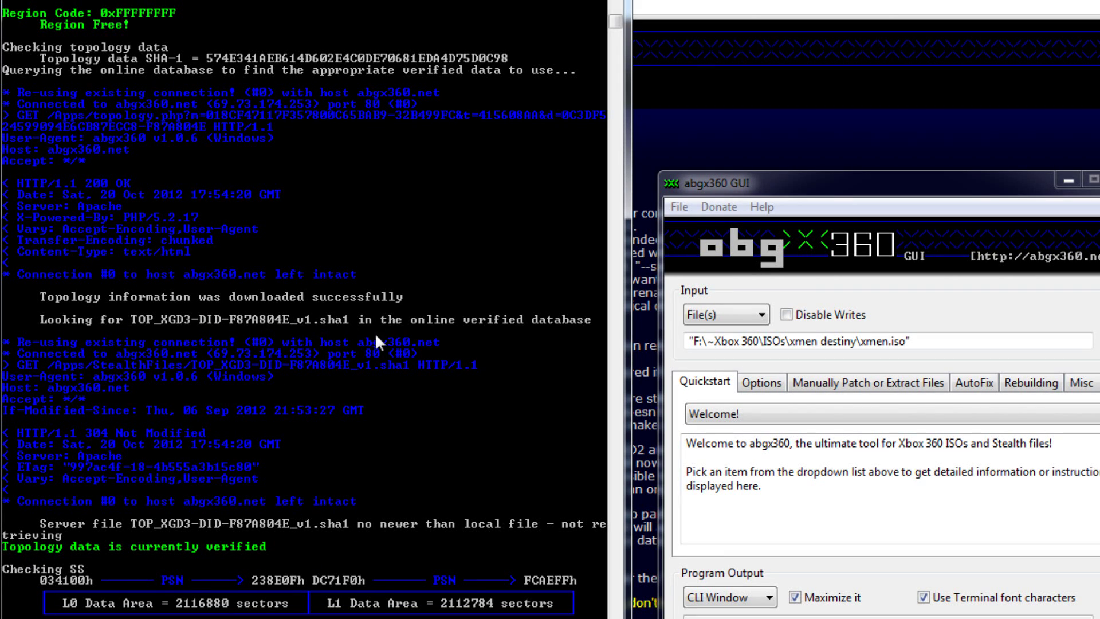
scroll(260, 319, "up", 12)
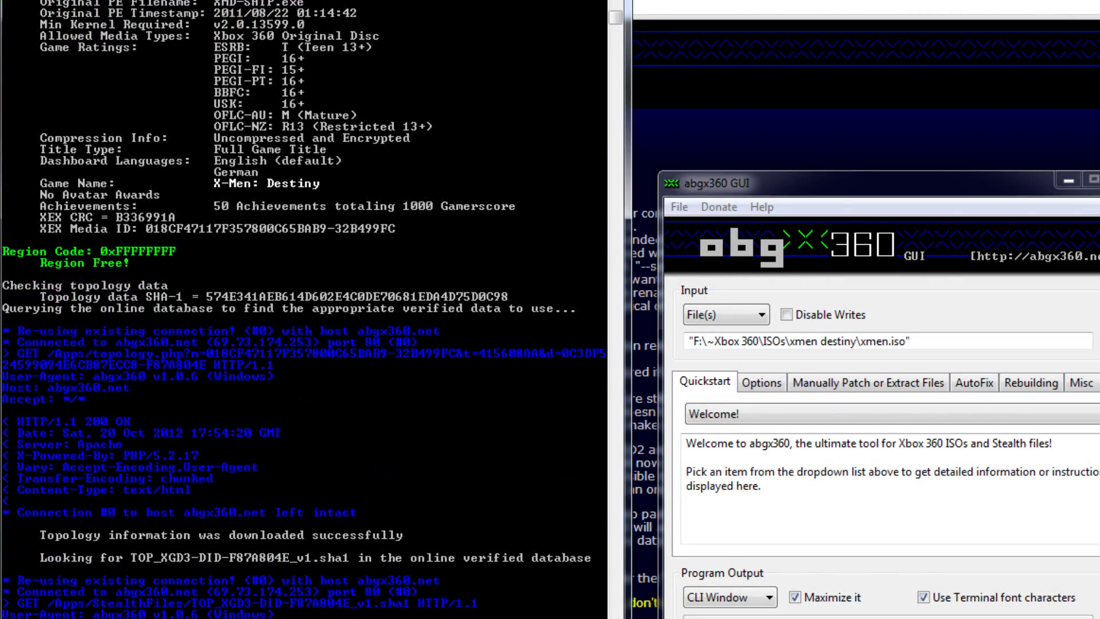
left_click(768, 386)
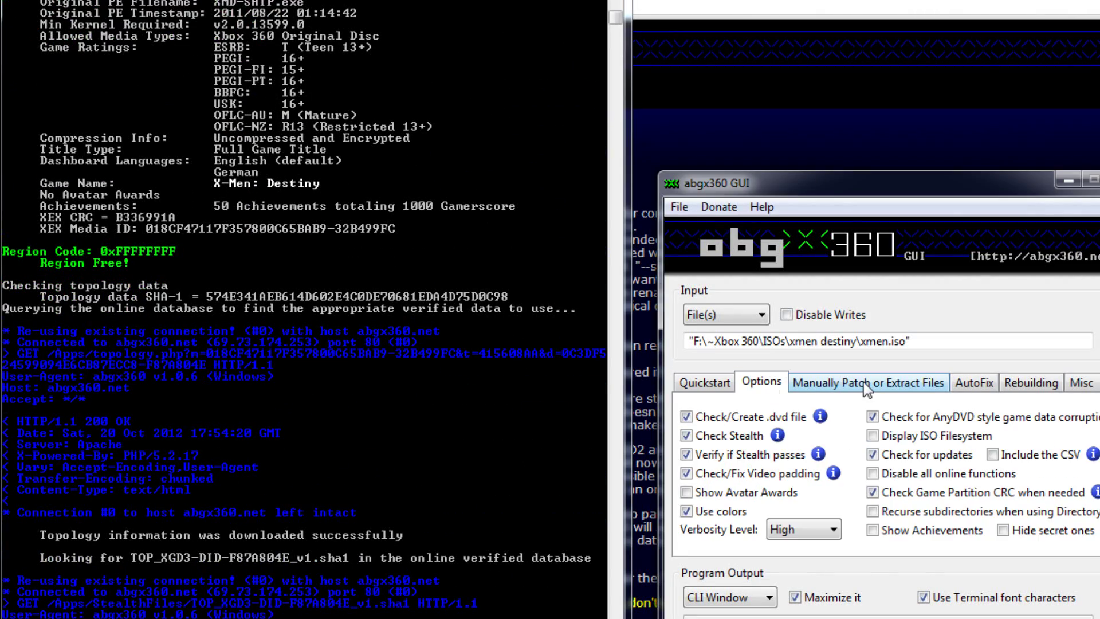
Look over the Manually Patch, AutoFix, Rebuilding and Misc pages, ending on Quickstart
left_click(864, 382)
left_click(978, 389)
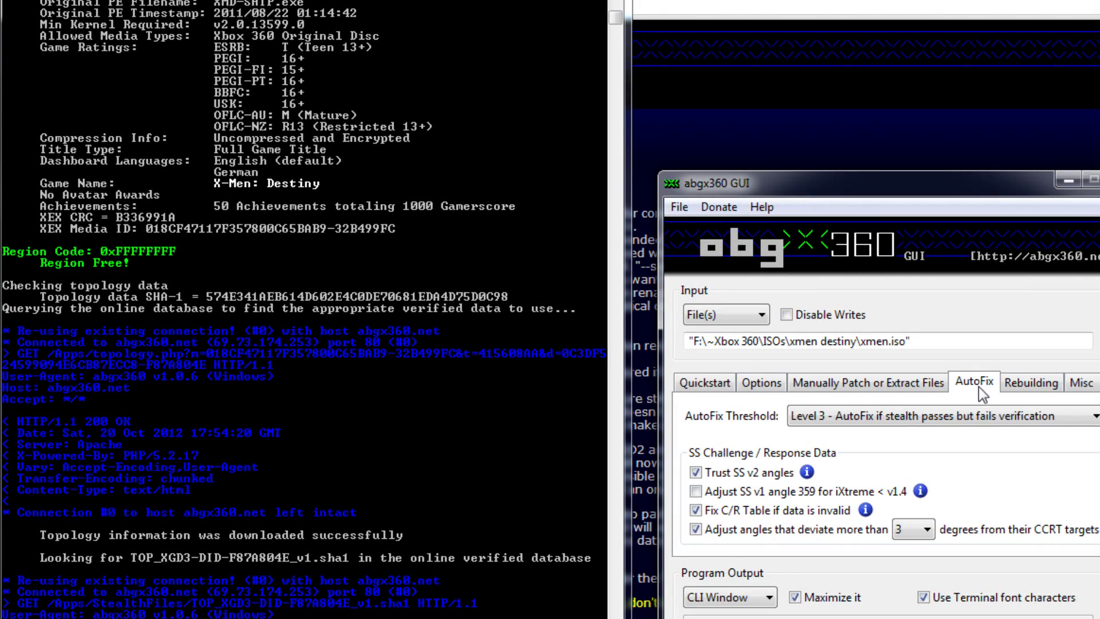
left_click(1043, 385)
left_click(1089, 384)
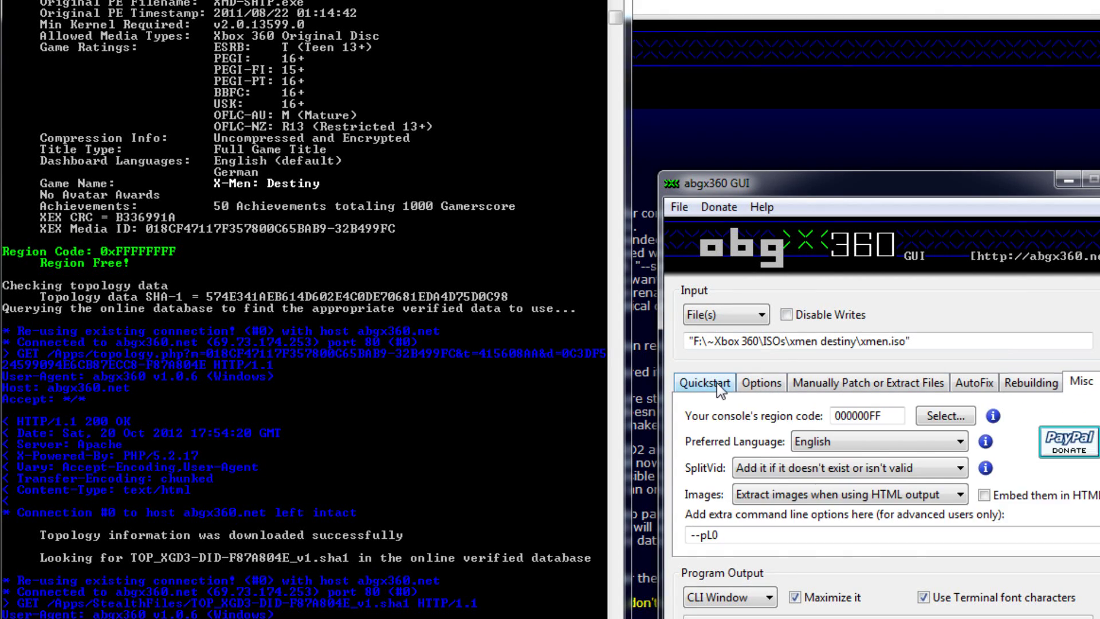
left_click(721, 388)
Bring the X-Men Destiny check output forward and scroll through it
left_click(250, 379)
scroll(322, 463, "up", 16)
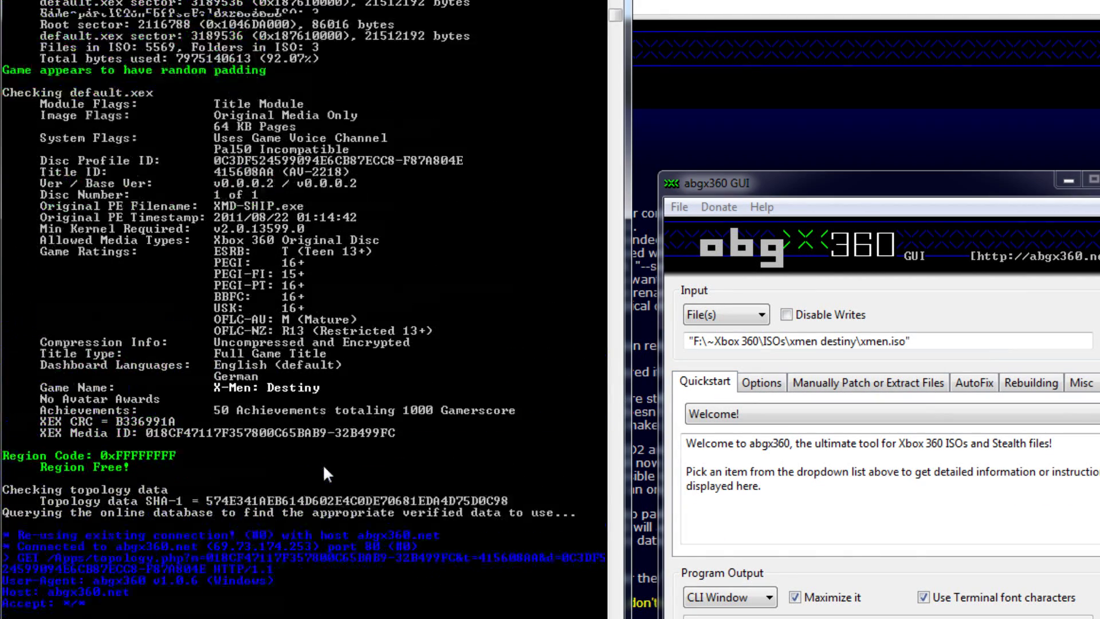
scroll(322, 464, "down", 20)
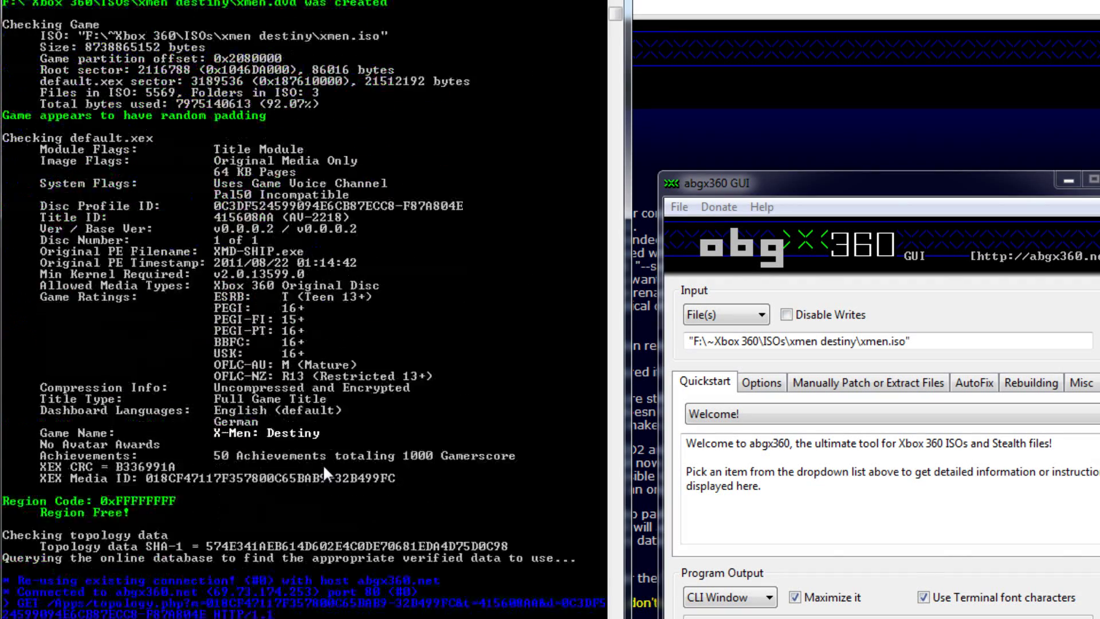